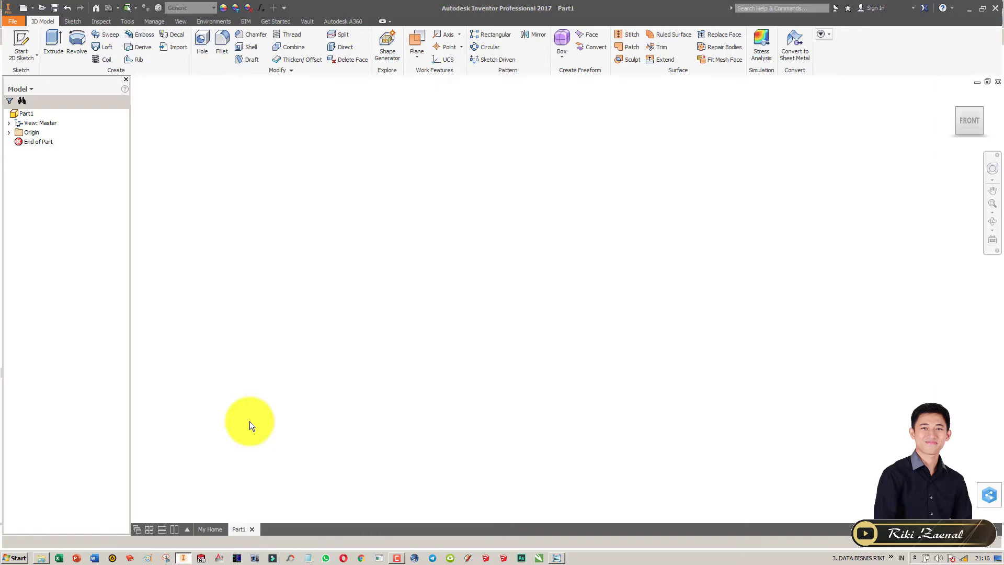
Look through the four numbered thumbnail images in the TIPS TRIK AUTODESK INVENTOR folder in Windows Explorer
{"action": "left_click", "coordinate": [42, 557]}
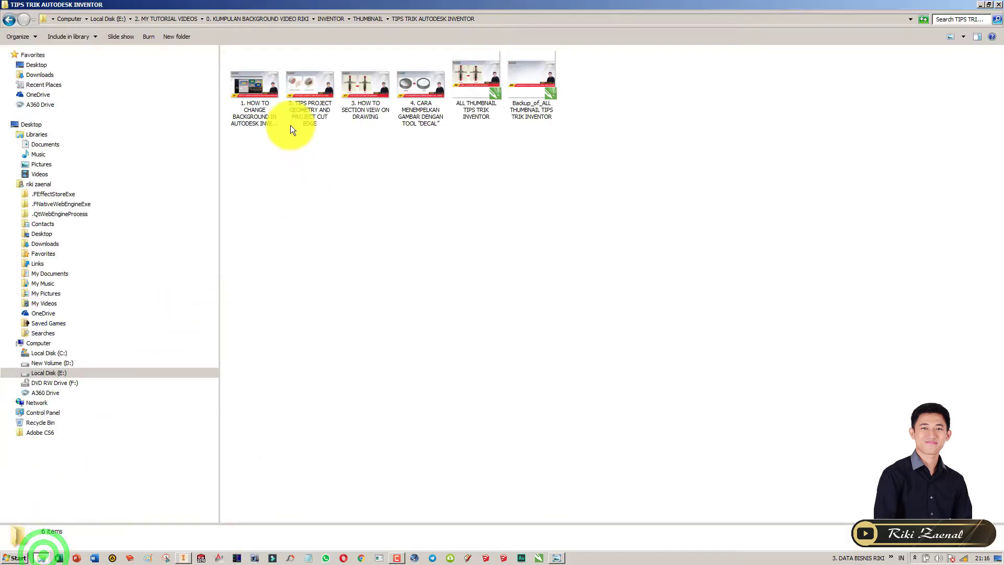
{"action": "double_click", "coordinate": [261, 87]}
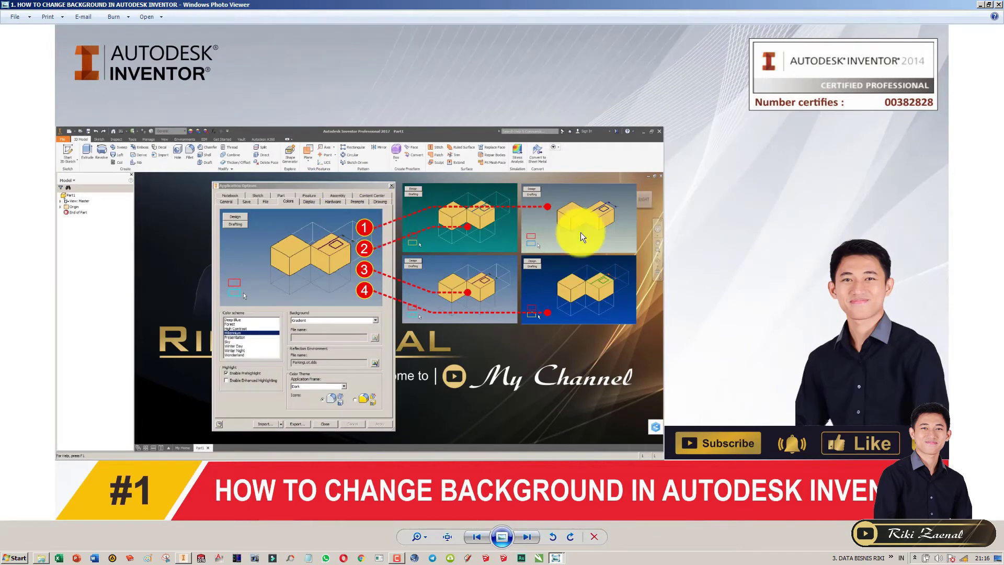
{"action": "key", "text": "Right"}
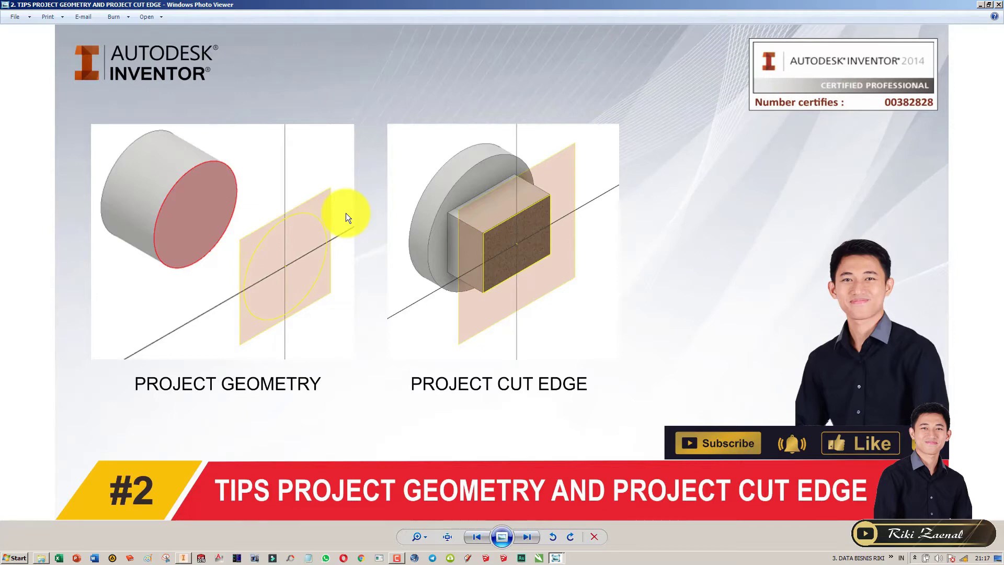
{"action": "key", "text": "Right"}
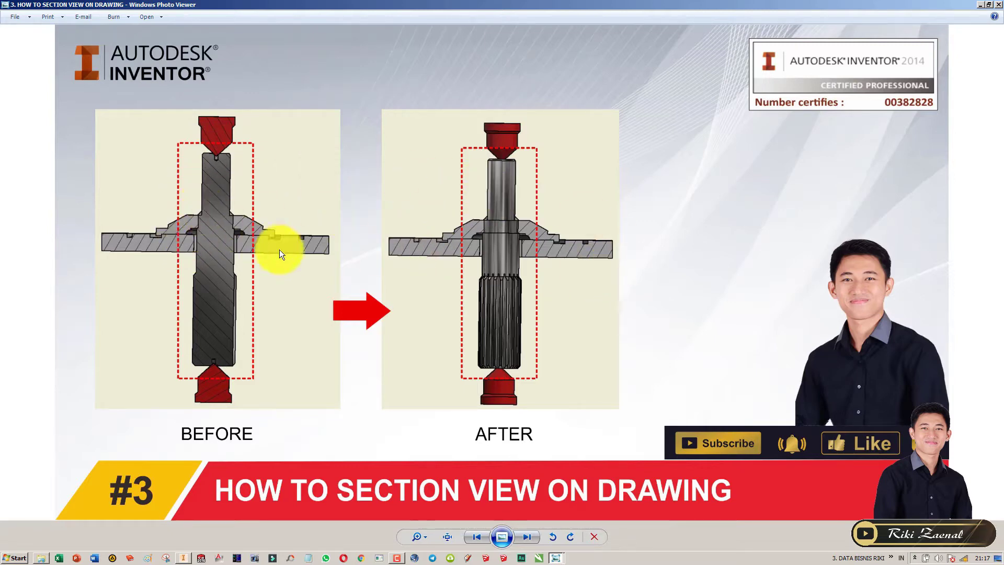
{"action": "key", "text": "Right"}
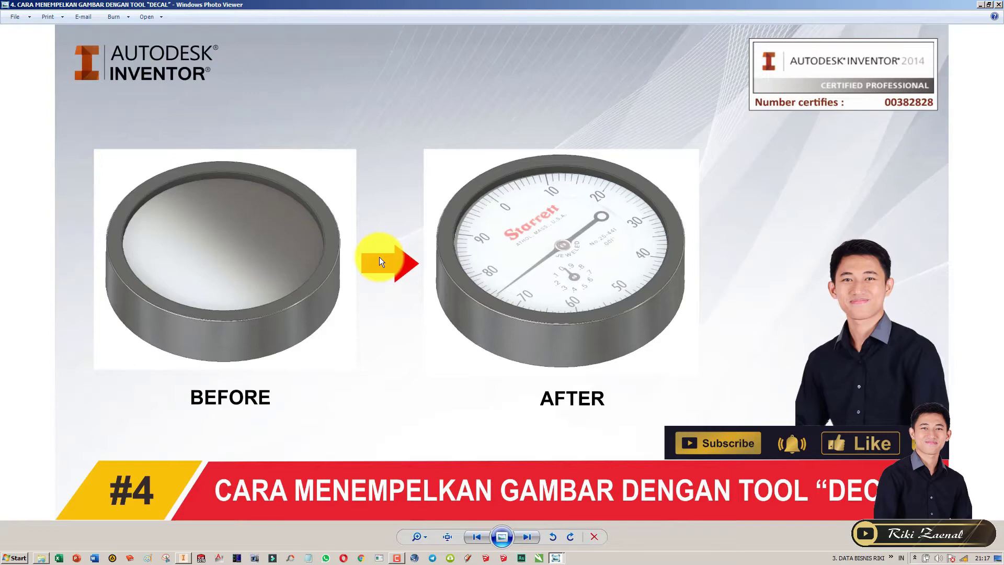
{"action": "key", "text": "Right"}
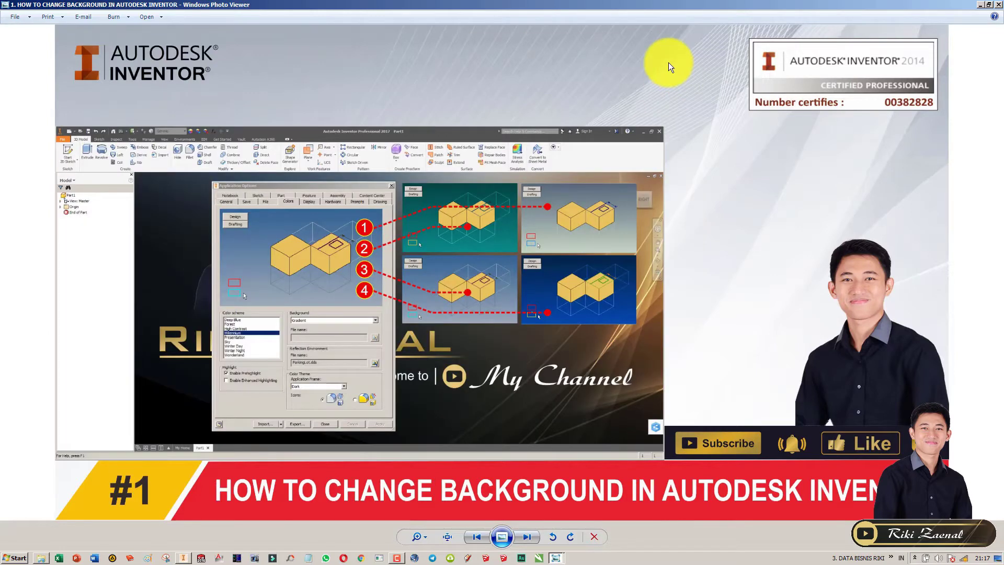
{"action": "left_click", "coordinate": [978, 6]}
{"action": "left_click", "coordinate": [514, 276]}
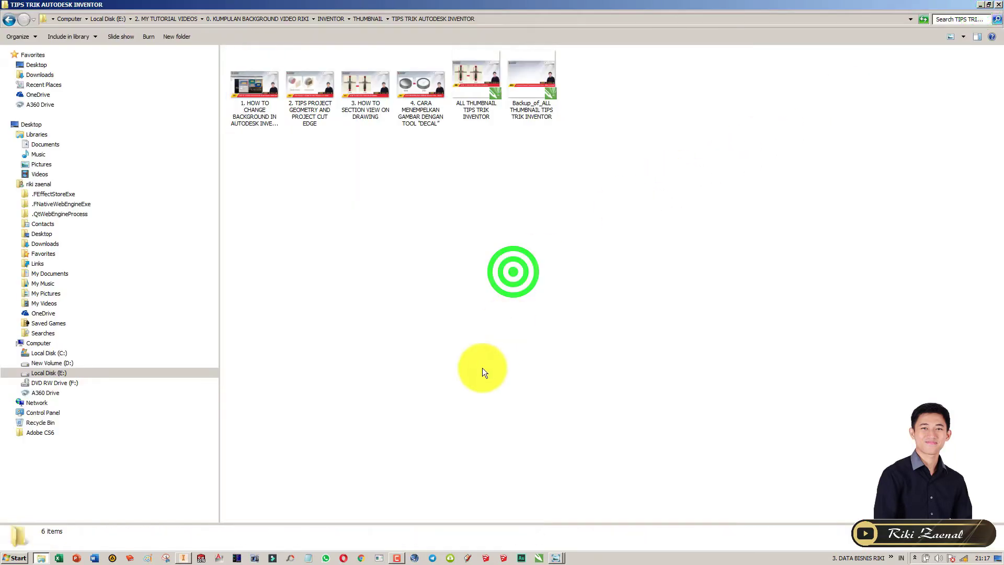
Switch to Autodesk Inventor, close it together with its open empty part, and launch it again
{"action": "left_click", "coordinate": [184, 558]}
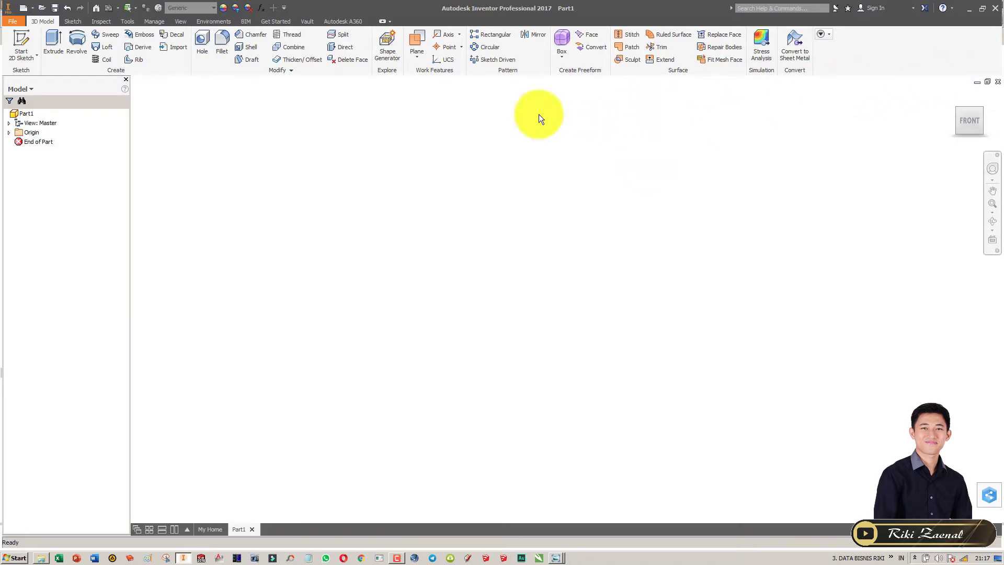
{"action": "left_click", "coordinate": [997, 78]}
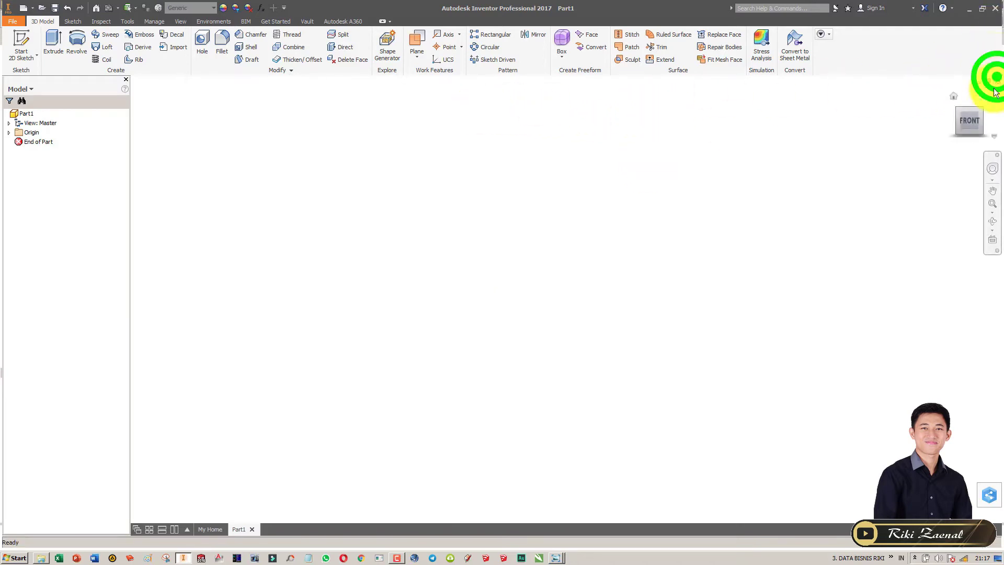
{"action": "left_click", "coordinate": [994, 11]}
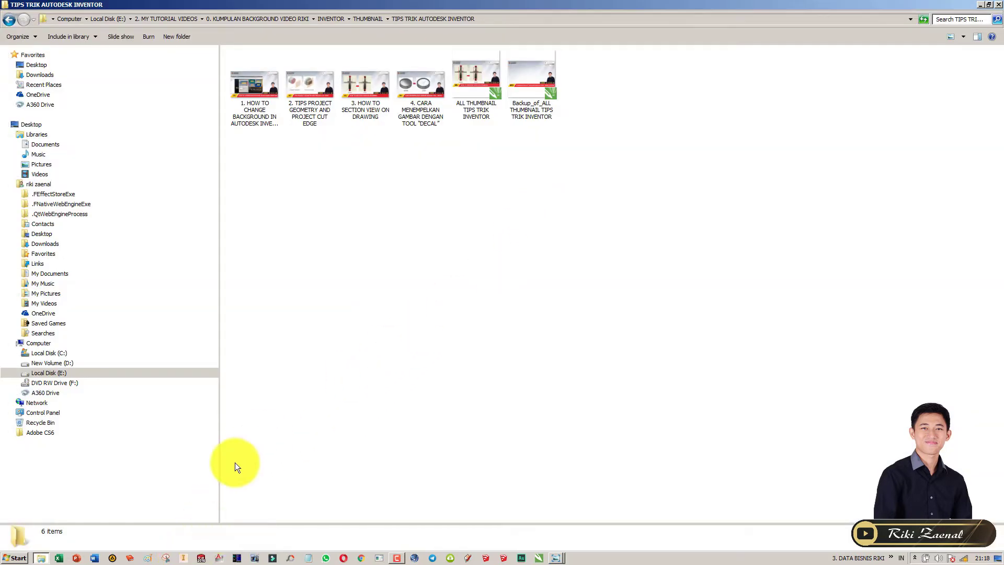
{"action": "left_click", "coordinate": [184, 558]}
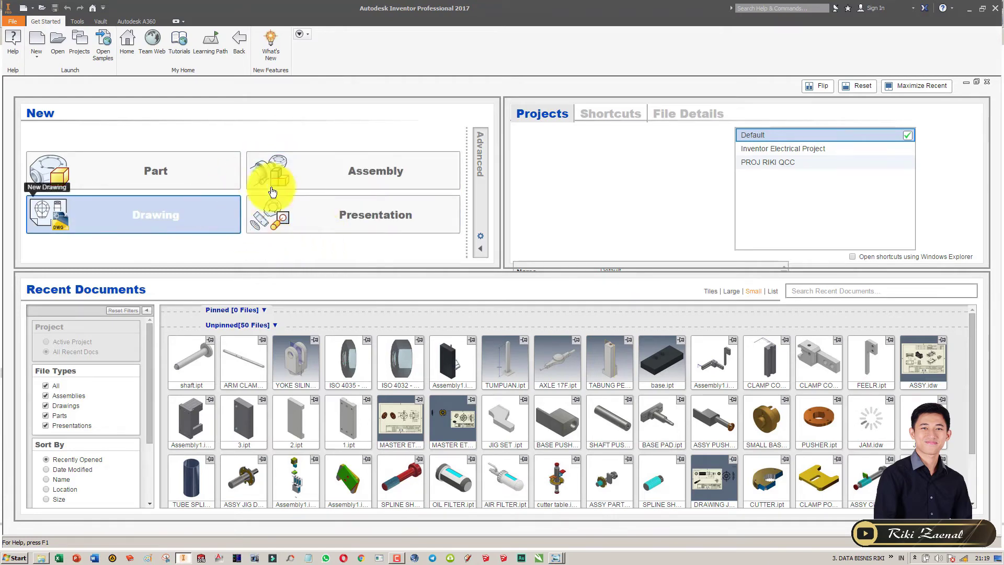
{"action": "left_click", "coordinate": [193, 182]}
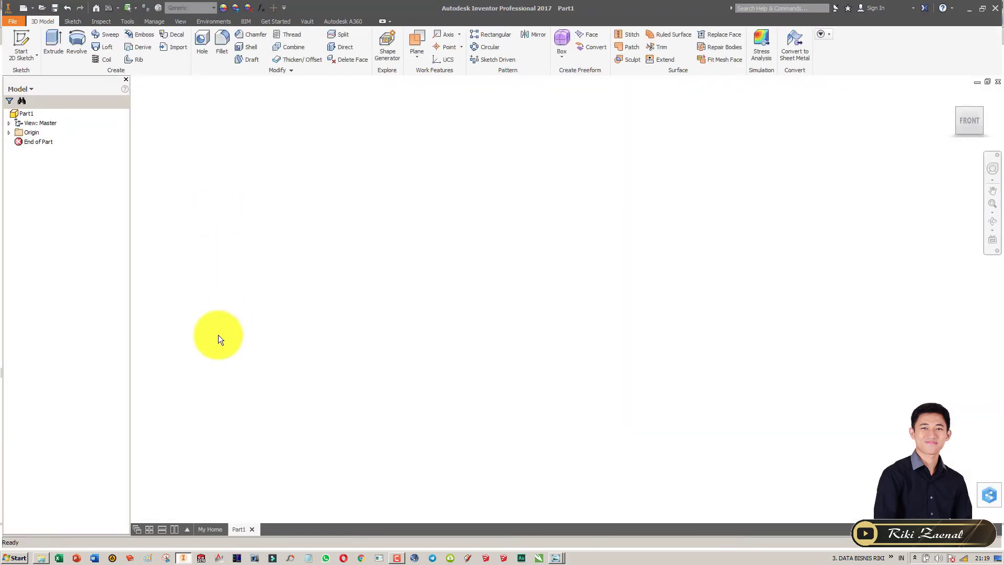
{"action": "left_click", "coordinate": [208, 528]}
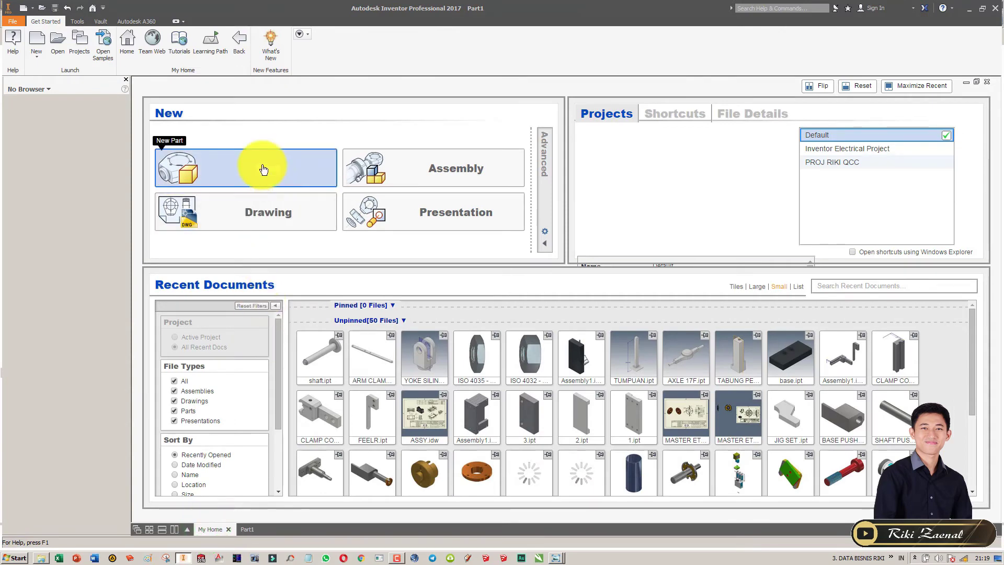
{"action": "left_click", "coordinate": [248, 529]}
{"action": "left_click", "coordinate": [280, 225]}
{"action": "key", "text": "s"}
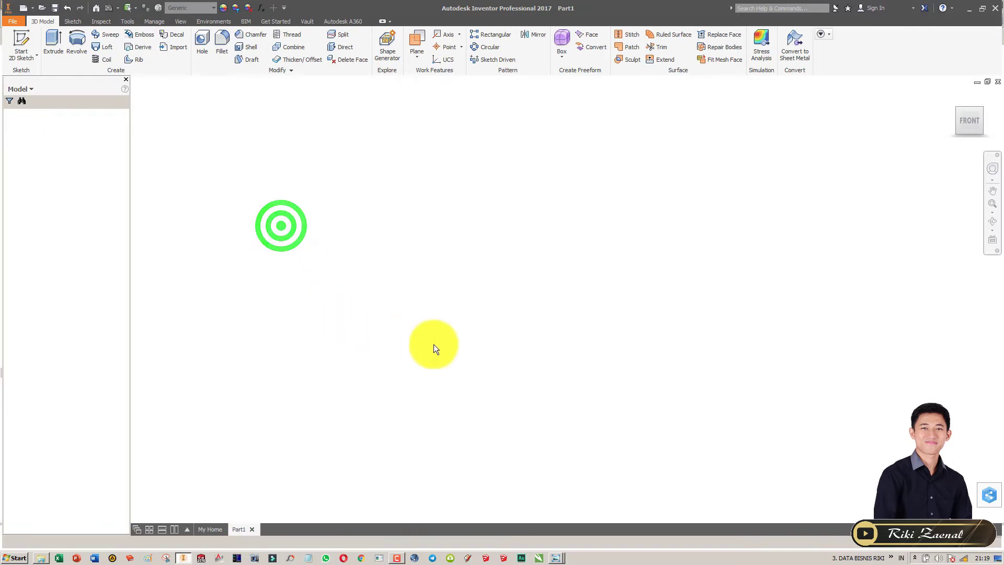
{"action": "left_click", "coordinate": [648, 214]}
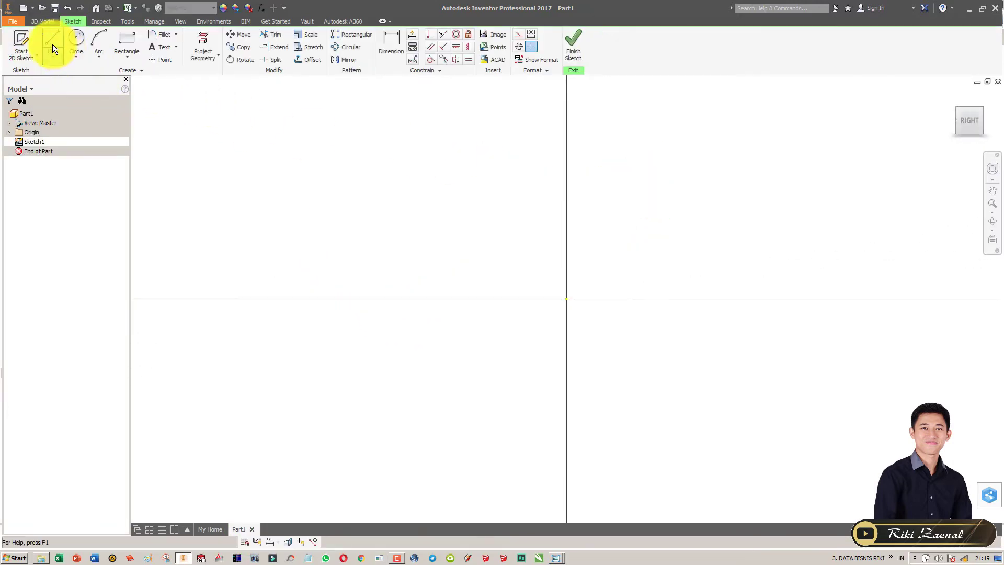
{"action": "left_click", "coordinate": [51, 42]}
{"action": "left_click", "coordinate": [565, 298]}
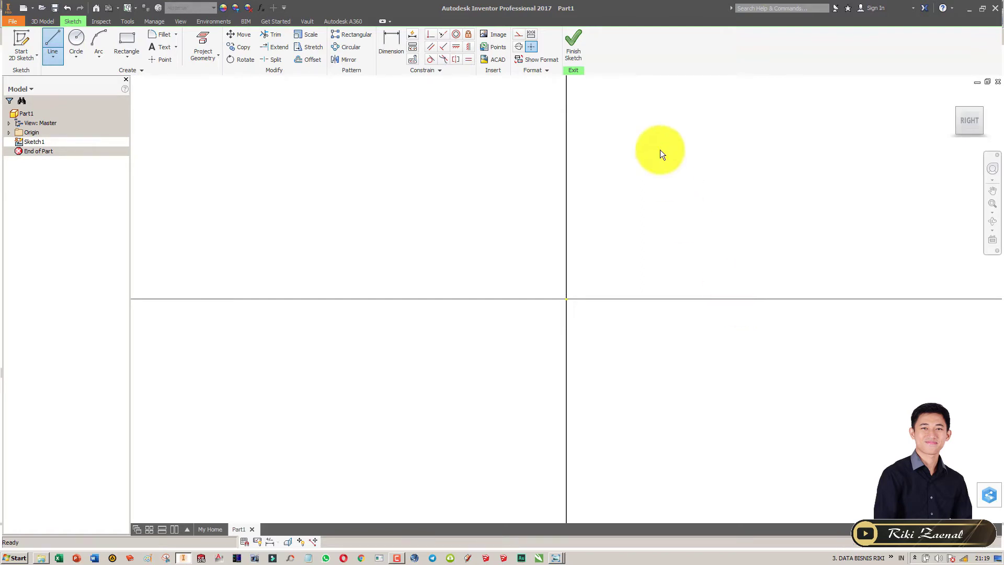
{"action": "key", "text": "Escape"}
{"action": "left_click", "coordinate": [570, 40]}
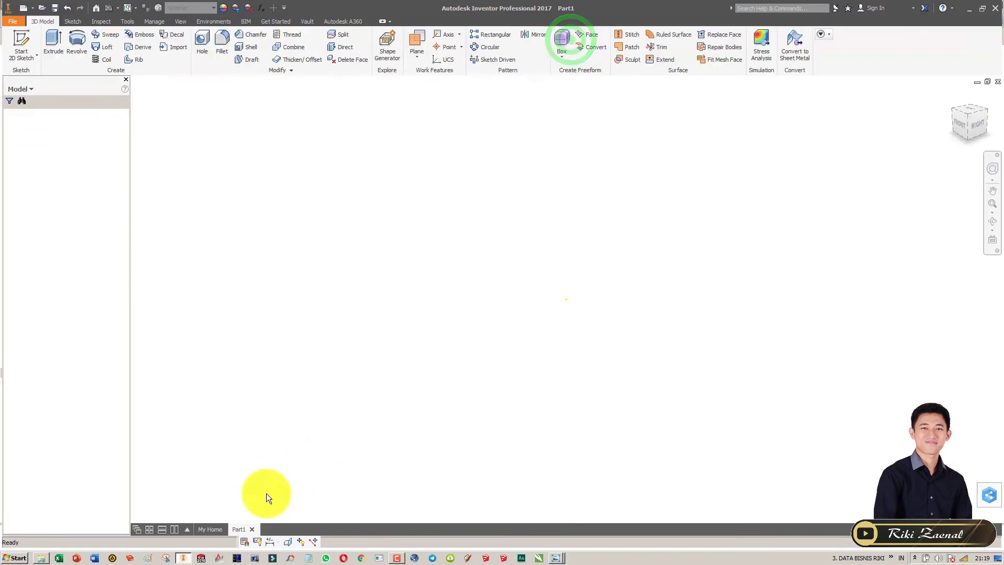
{"action": "left_click", "coordinate": [254, 528]}
{"action": "left_click", "coordinate": [478, 295]}
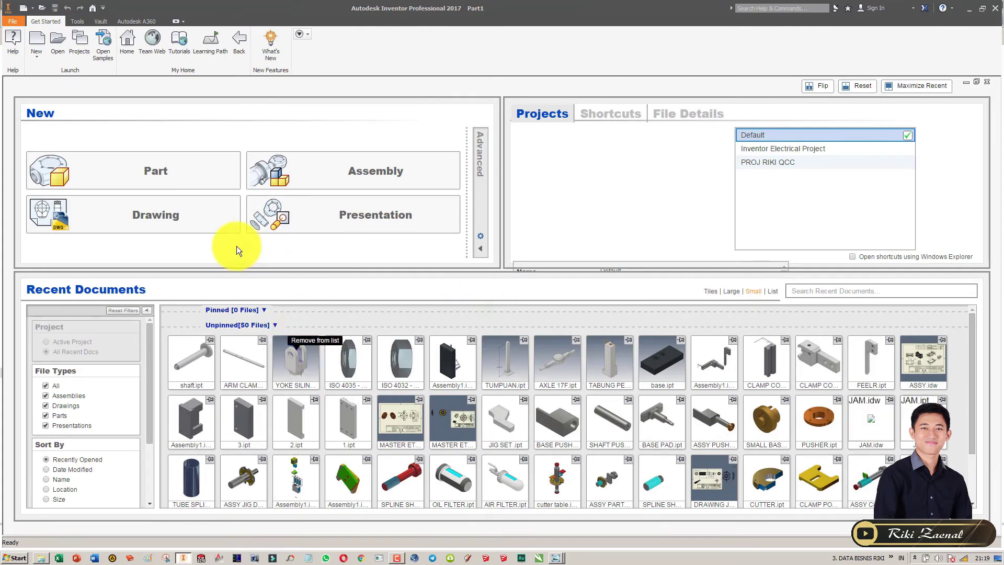
Create a new part from the metric Standard (mm).ipt template
{"action": "key", "text": "ctrl+n"}
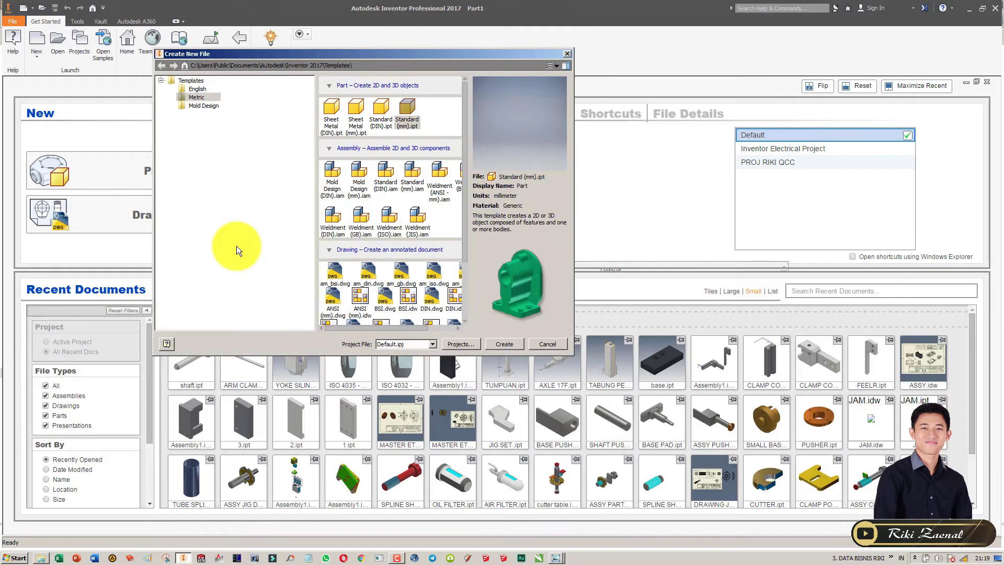
{"action": "left_click", "coordinate": [402, 122]}
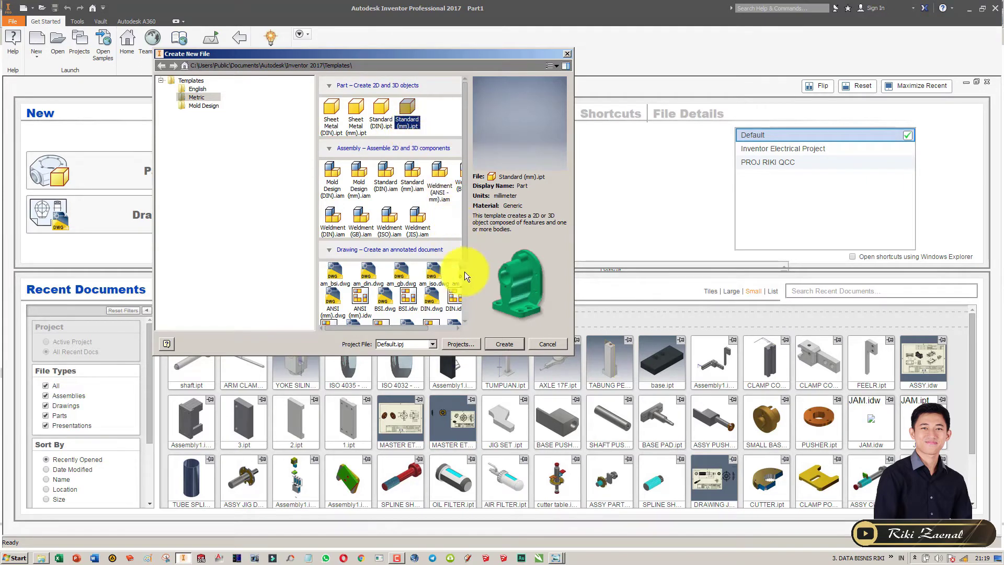
{"action": "left_click", "coordinate": [493, 343]}
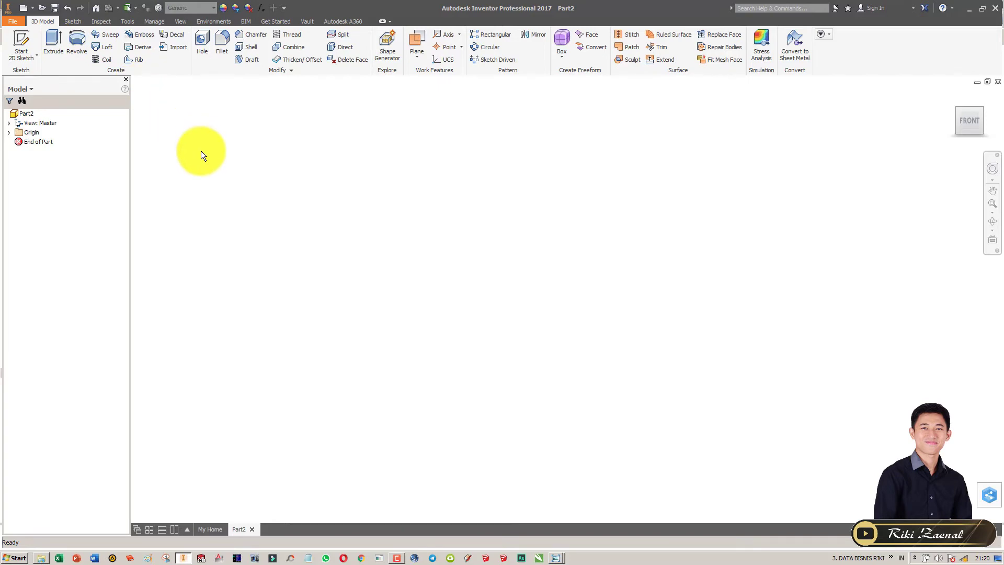
Start a 2D sketch on the horizontal origin plane of the new part
{"action": "left_click", "coordinate": [215, 170]}
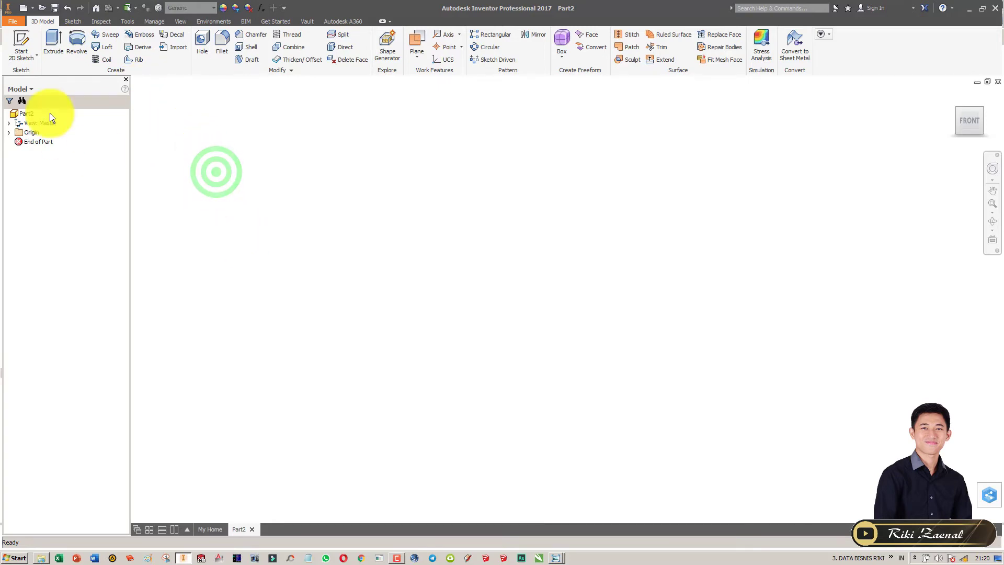
{"action": "left_click", "coordinate": [24, 42]}
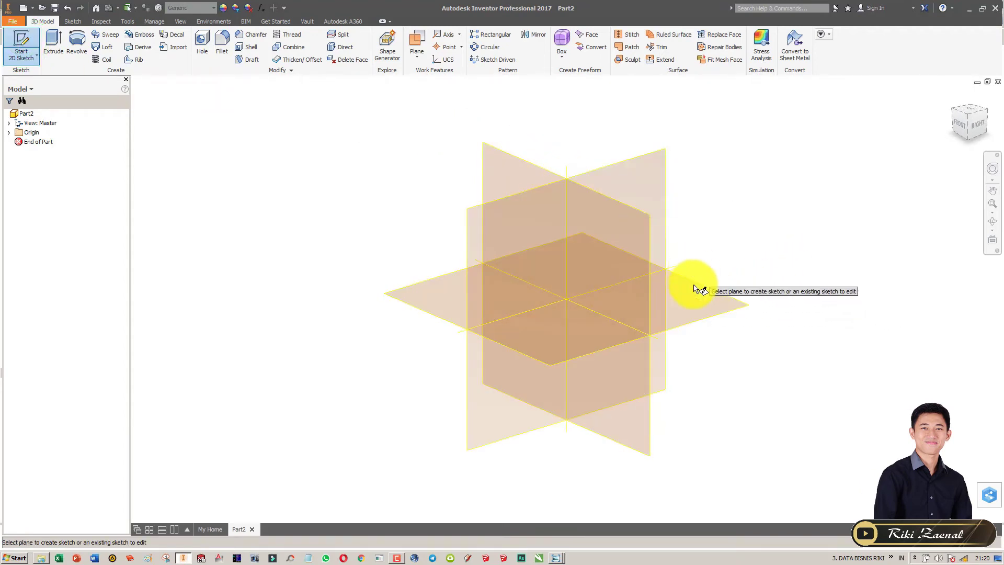
{"action": "left_click", "coordinate": [694, 302]}
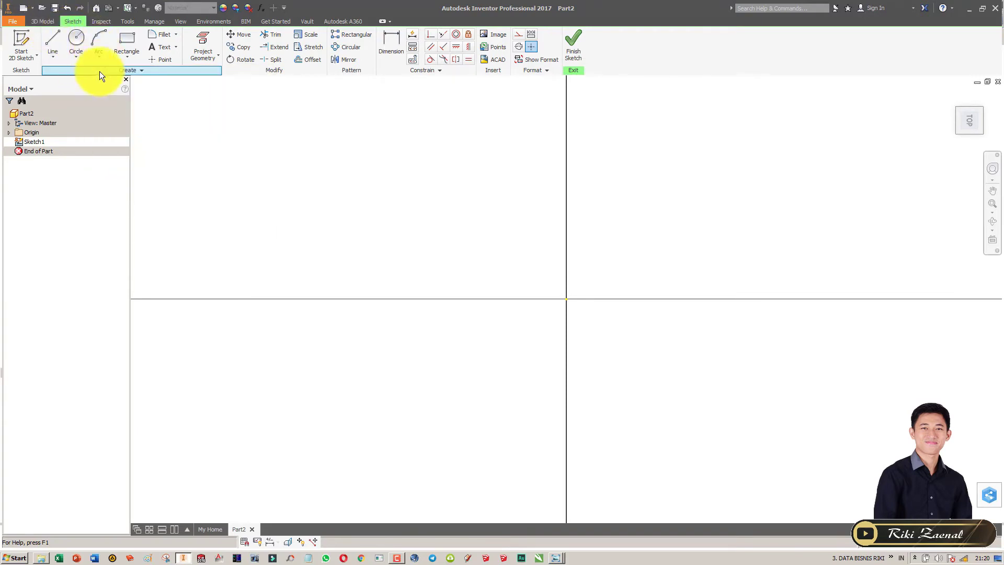
{"action": "left_click", "coordinate": [64, 55]}
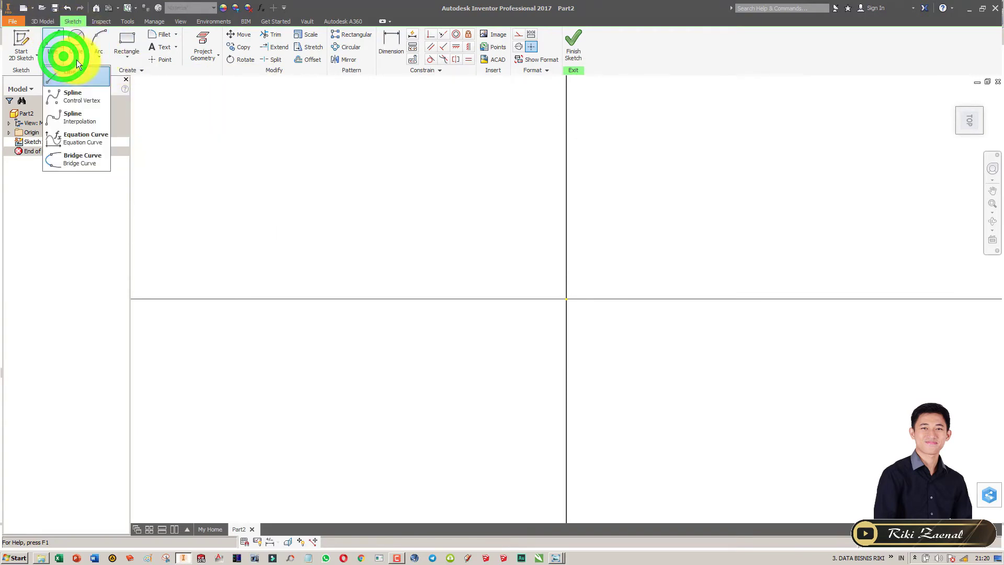
{"action": "left_click", "coordinate": [77, 57]}
{"action": "left_click", "coordinate": [80, 76]}
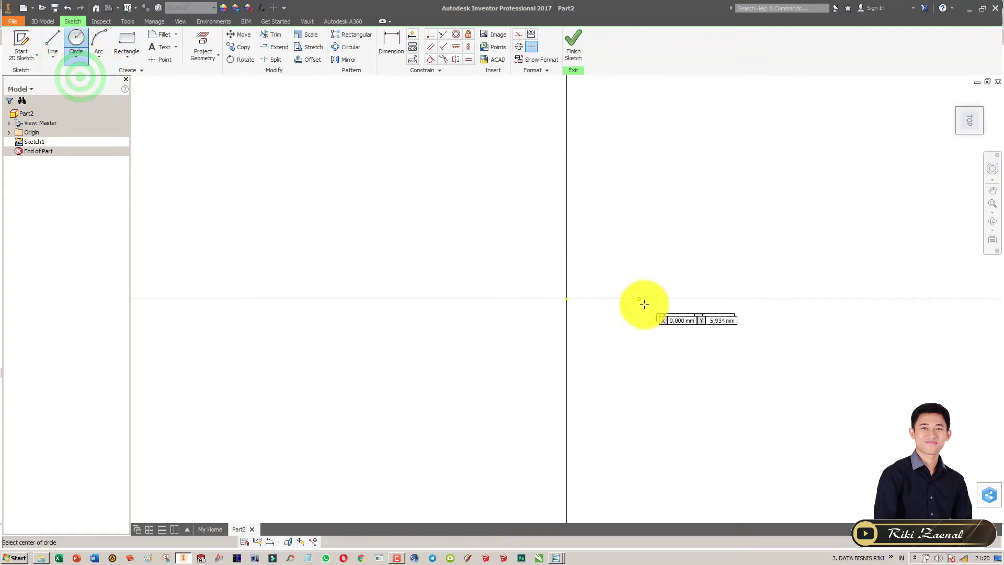
Sketch a closed triangle with three lines, starting and ending at the origin, and finish the sketch
{"action": "left_click", "coordinate": [51, 43]}
{"action": "left_click", "coordinate": [567, 299]}
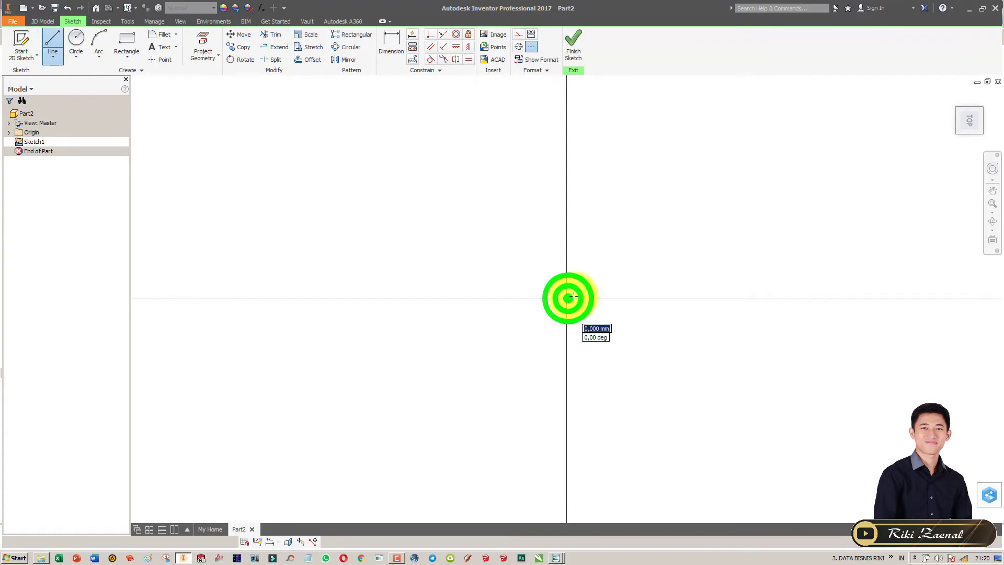
{"action": "left_click", "coordinate": [737, 184]}
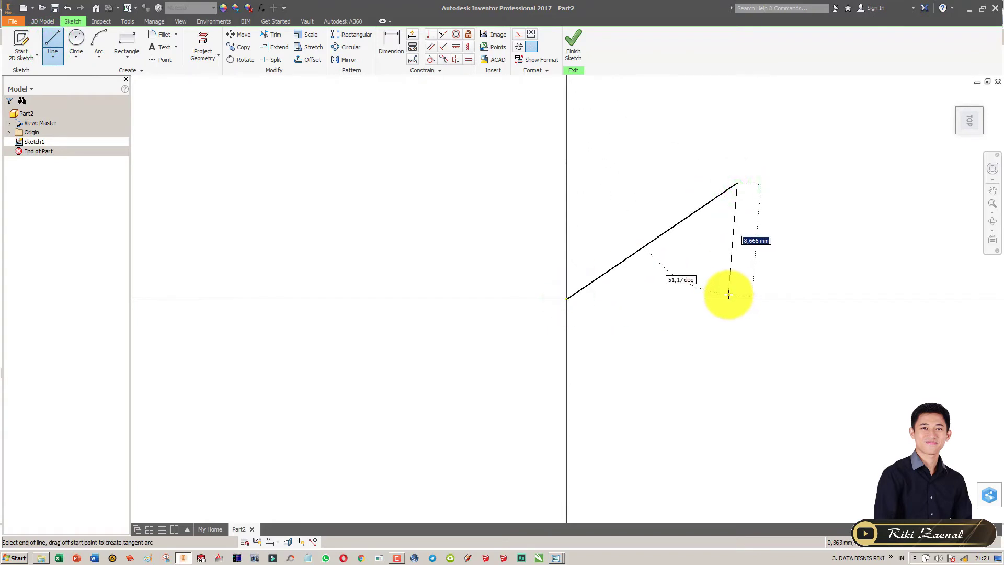
{"action": "left_click", "coordinate": [682, 388]}
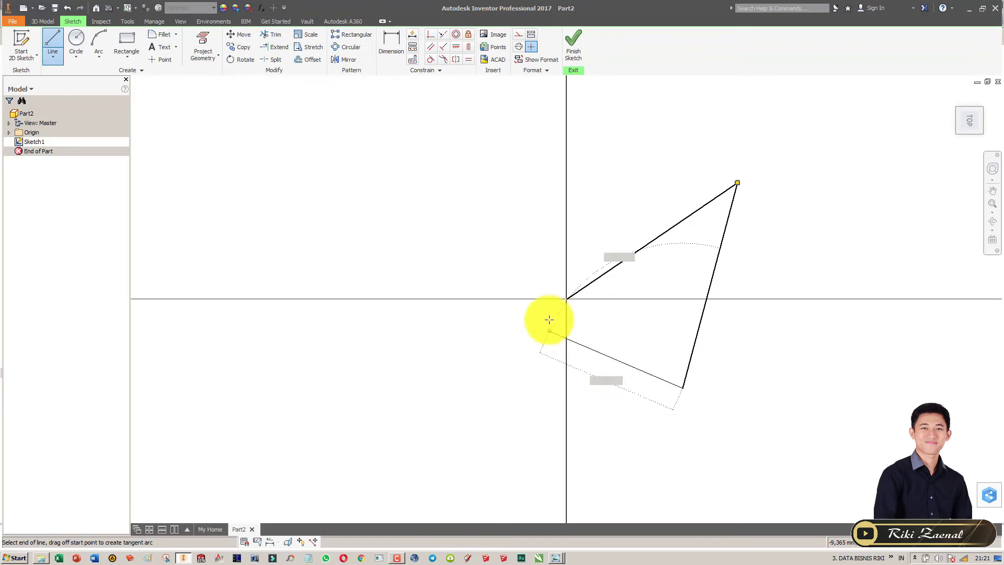
{"action": "left_click", "coordinate": [569, 301]}
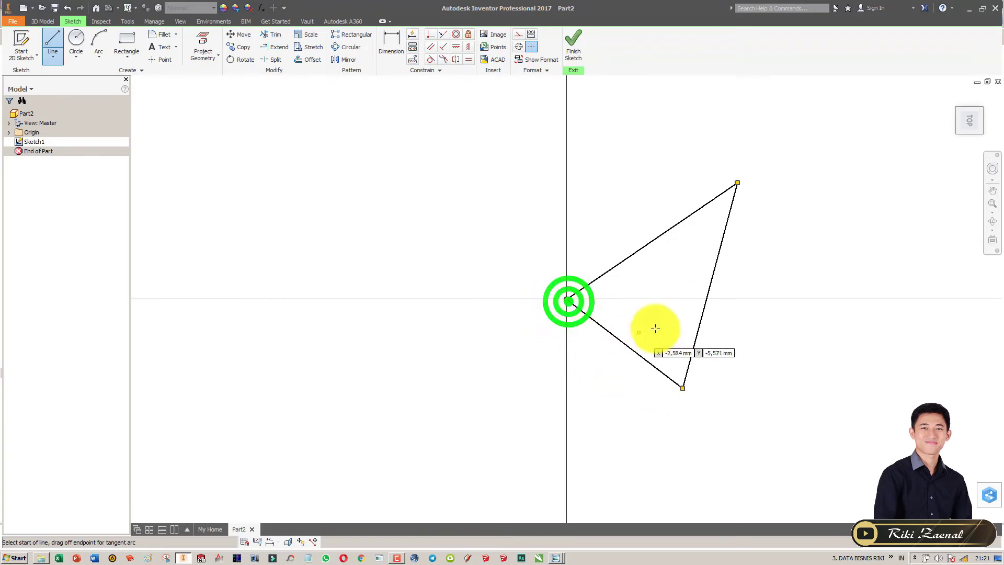
{"action": "left_click", "coordinate": [575, 50]}
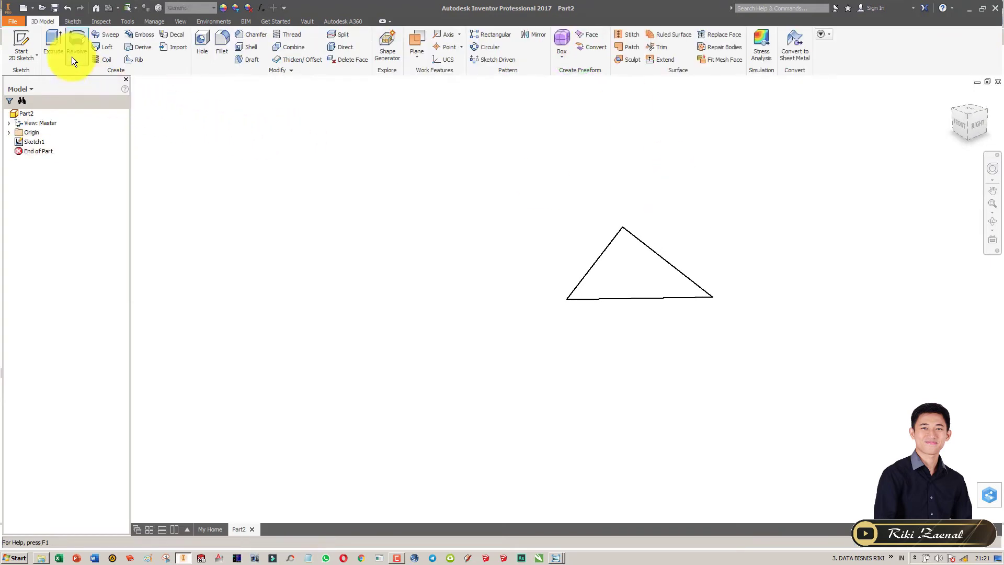
Extrude the triangular profile upward by 20 mm as a solid
{"action": "left_click", "coordinate": [64, 46]}
{"action": "left_click", "coordinate": [57, 43]}
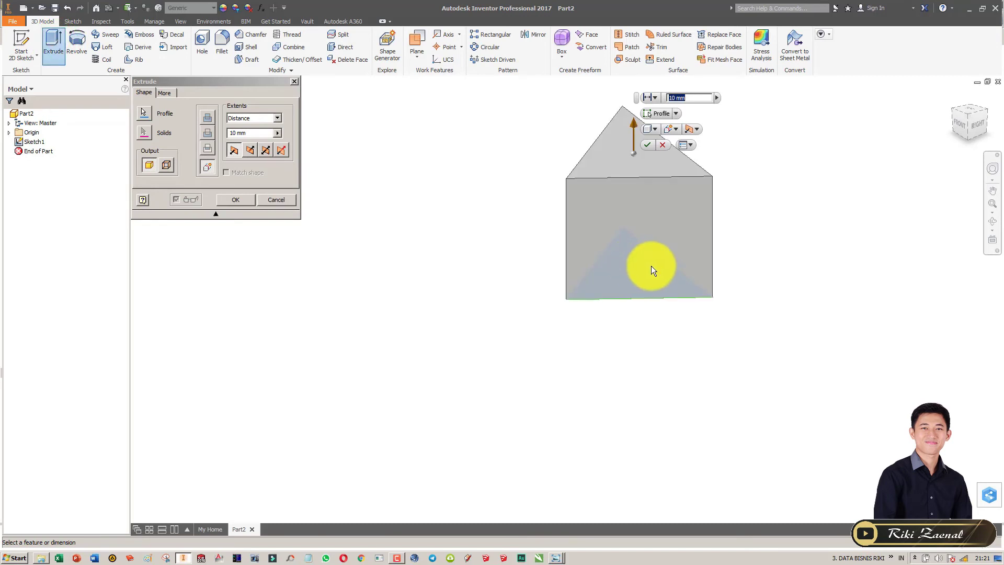
{"action": "middle_click_drag", "start_coordinate": [602, 316], "coordinate": [440, 440]}
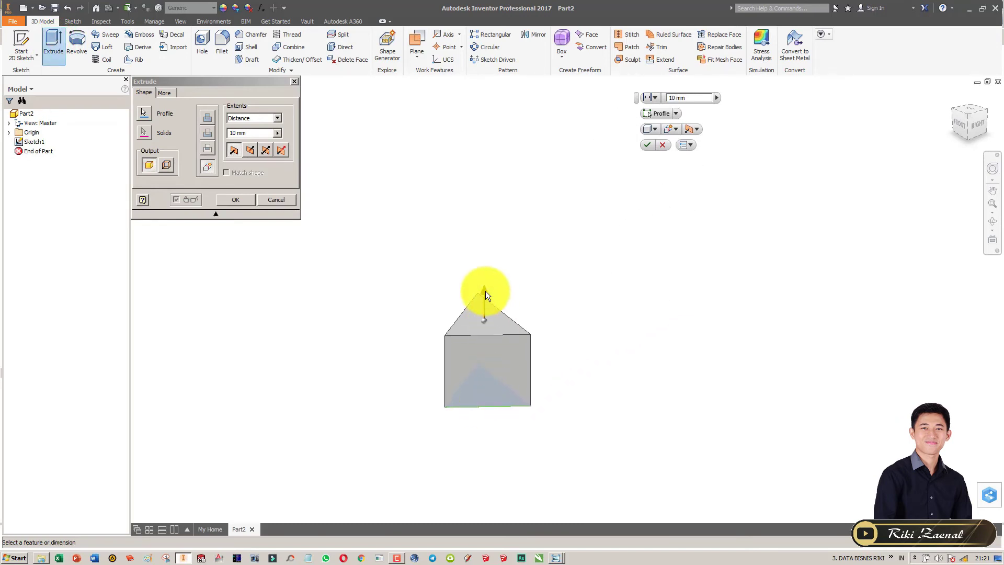
{"action": "left_click_drag", "start_coordinate": [485, 291], "coordinate": [499, 205]}
{"action": "type", "text": "20"}
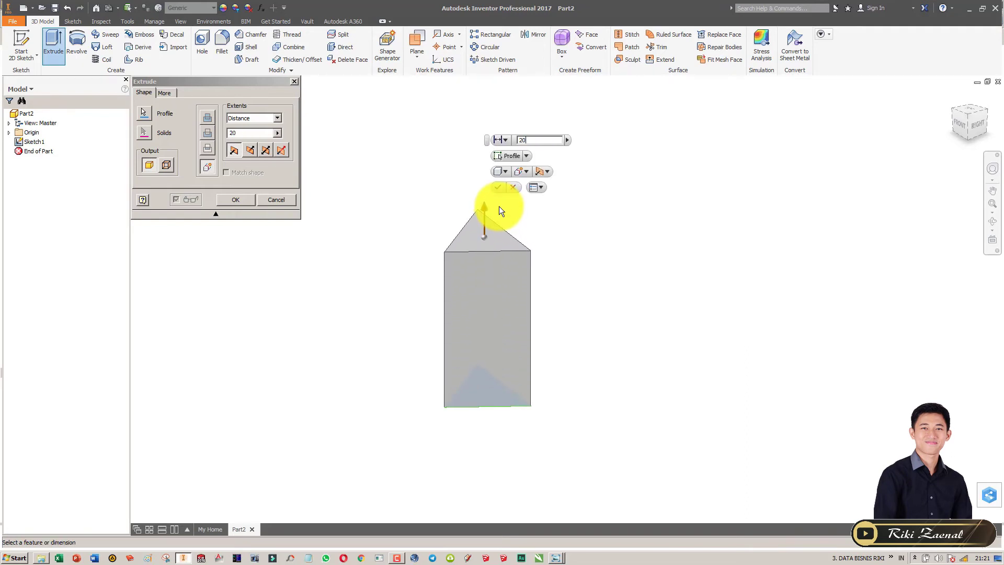
{"action": "key", "text": "Return"}
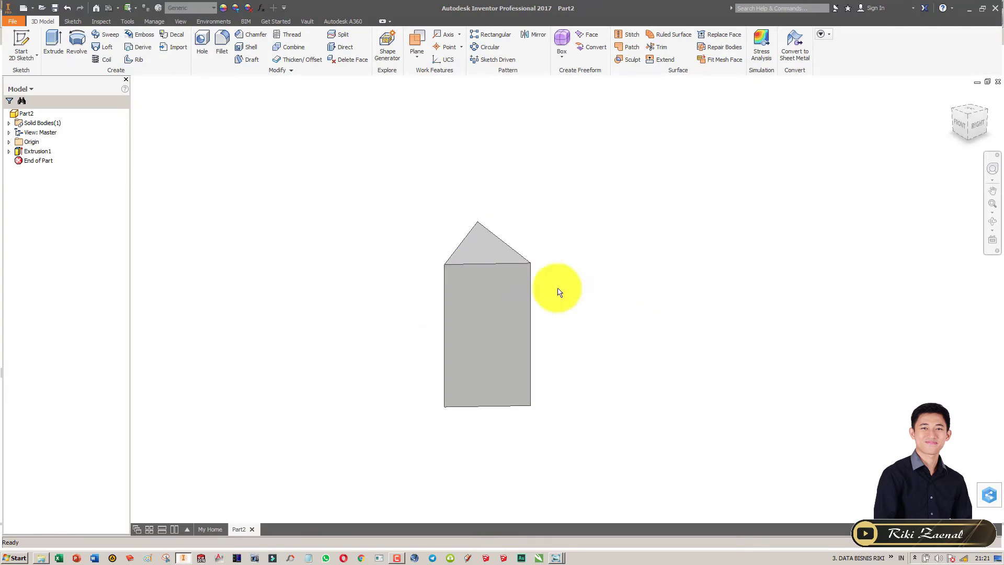
Examine the extruded triangular solid by panning, orbiting and viewing it from the front
{"action": "middle_click_drag", "start_coordinate": [485, 299], "coordinate": [631, 277]}
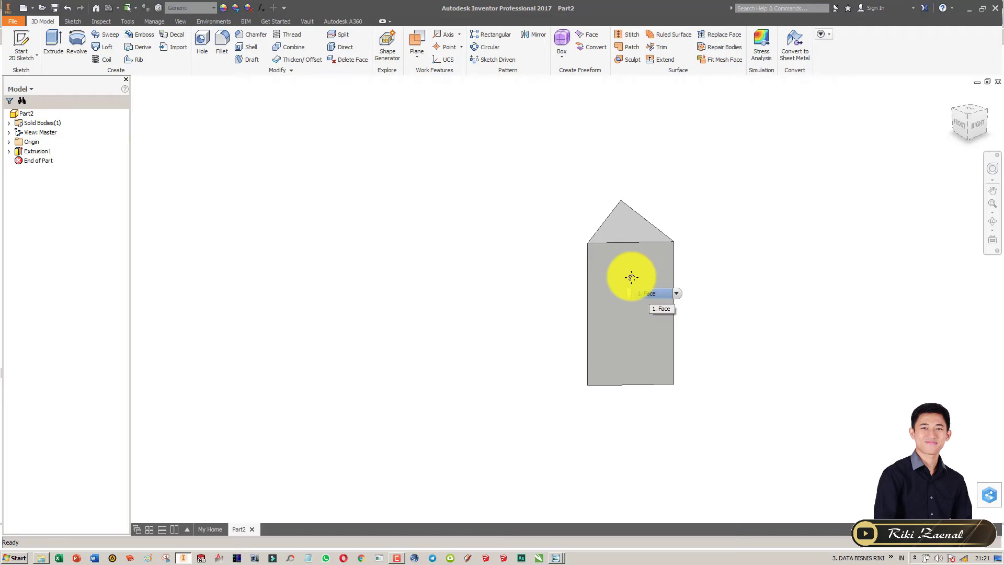
{"action": "middle_click_drag", "start_coordinate": [642, 268], "coordinate": [479, 272]}
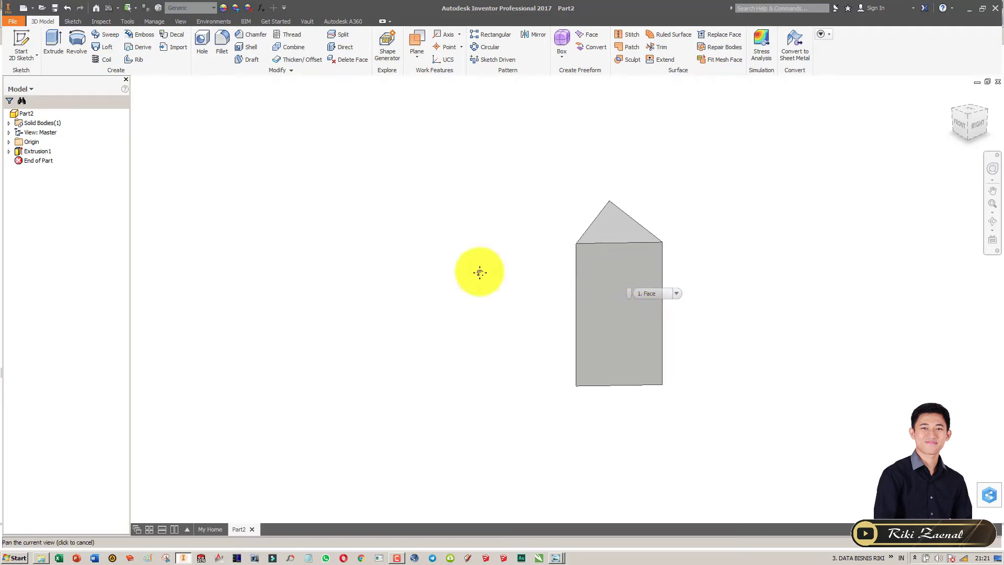
{"action": "left_click_drag", "start_coordinate": [480, 273], "coordinate": [683, 246]}
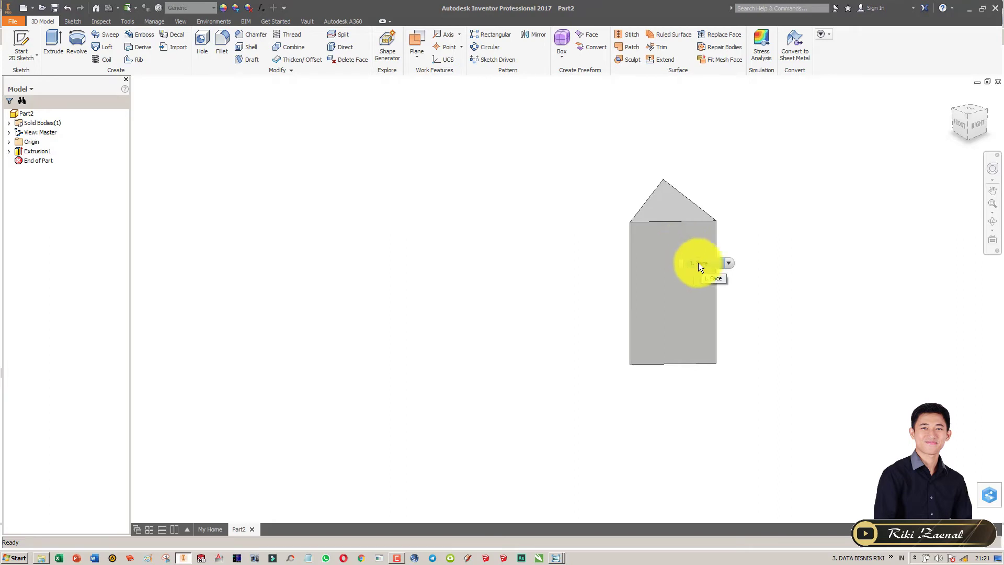
{"action": "middle_click_drag", "start_coordinate": [683, 251], "coordinate": [730, 242], "text": "shift"}
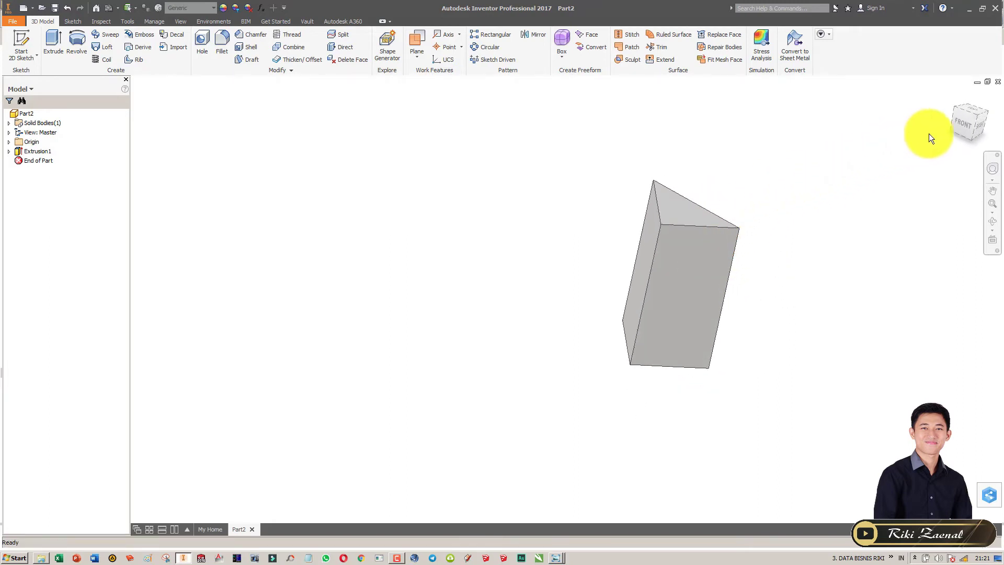
{"action": "left_click_drag", "start_coordinate": [963, 124], "coordinate": [962, 124]}
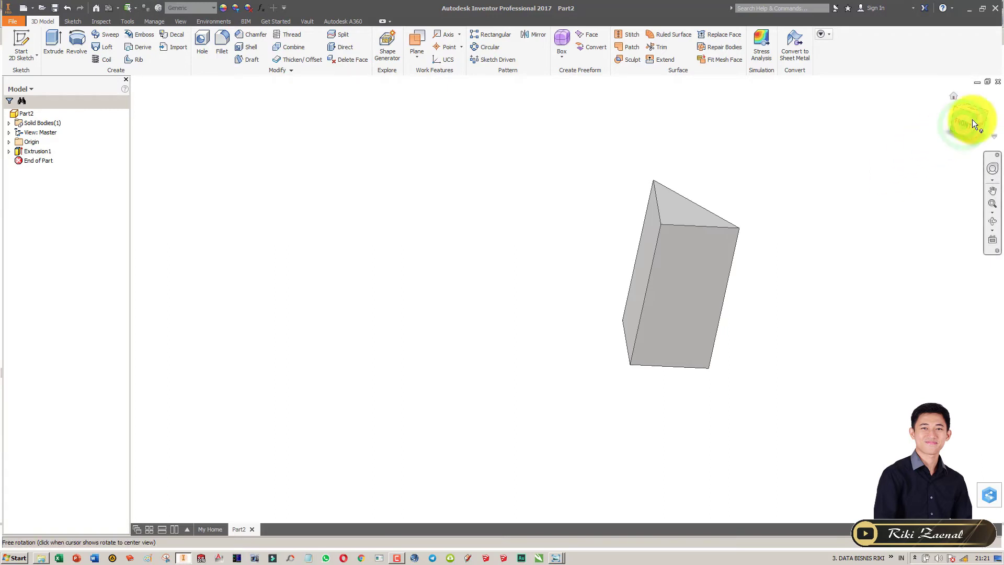
{"action": "left_click", "coordinate": [964, 121]}
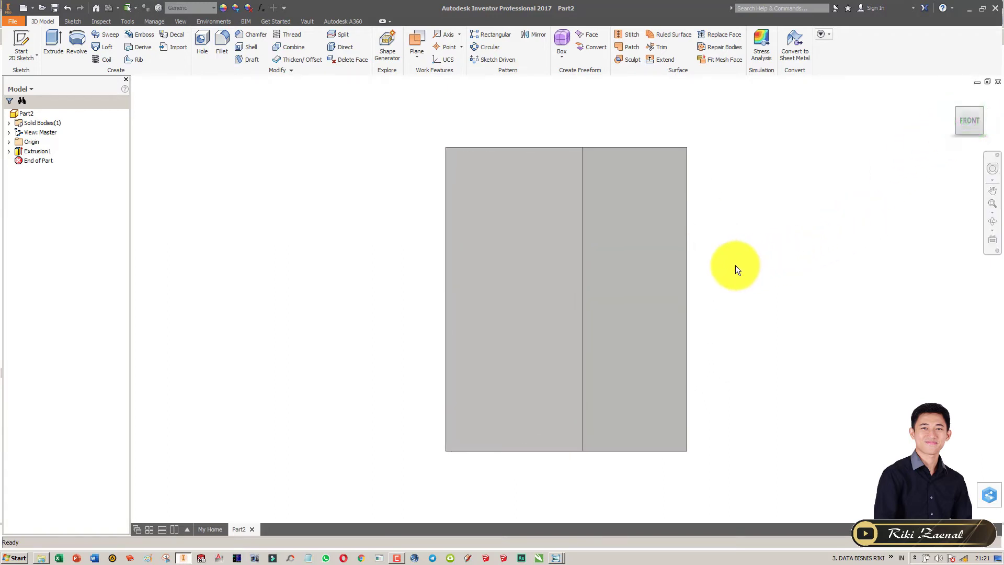
{"action": "middle_click_drag", "start_coordinate": [677, 277], "coordinate": [654, 296], "text": "shift"}
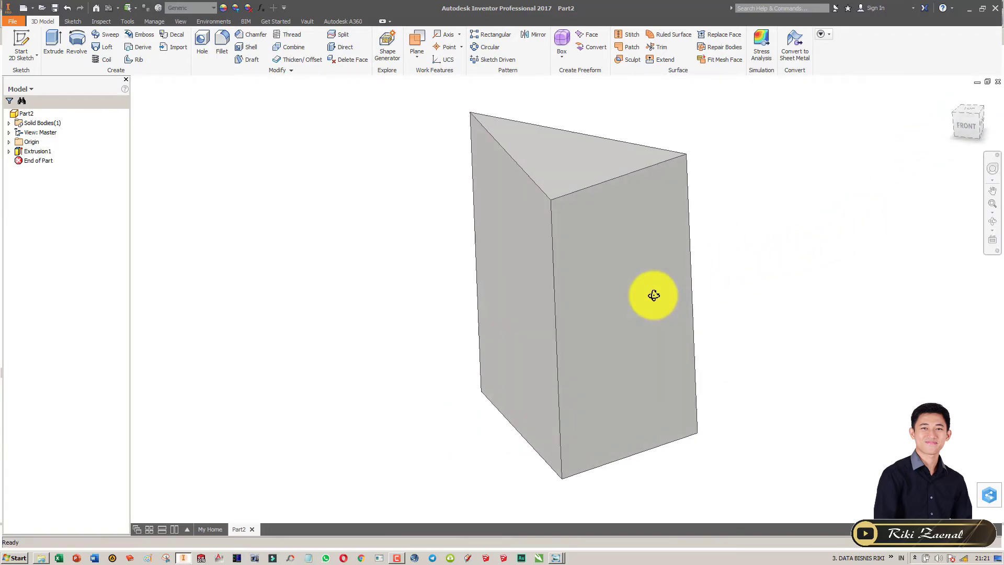
{"action": "left_click", "coordinate": [408, 289]}
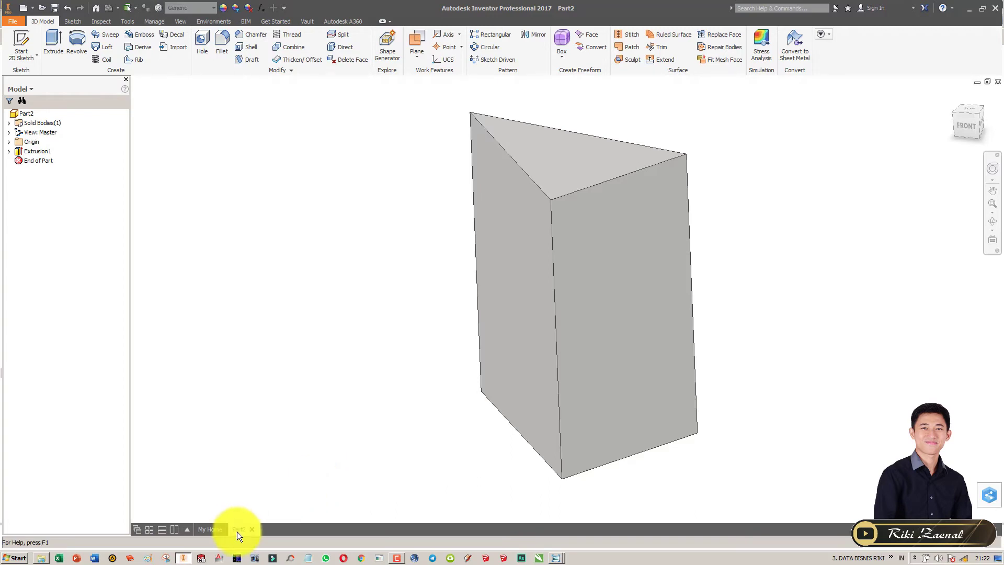
{"action": "left_click", "coordinate": [325, 440]}
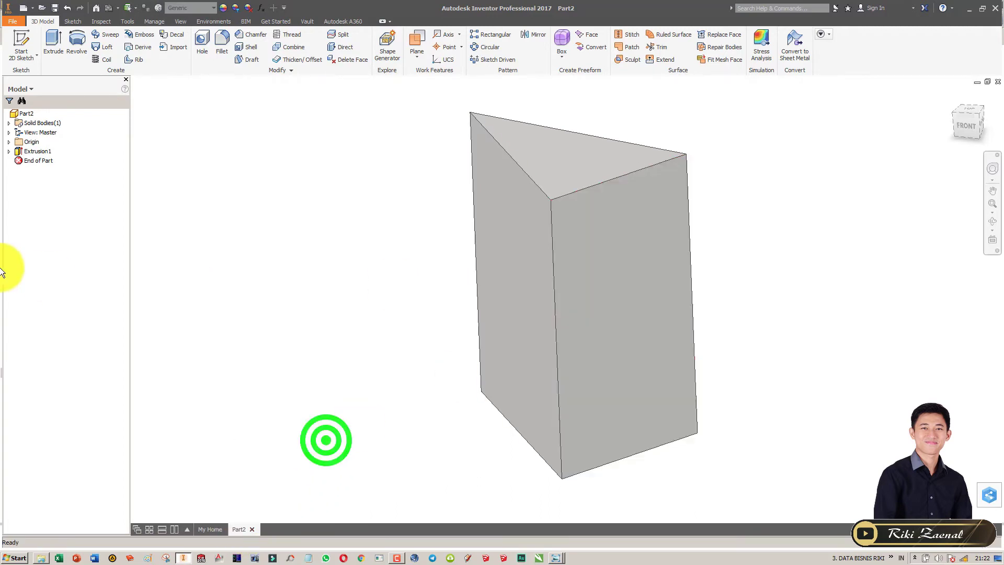
Delete the triangular extrusion together with its consumed sketch
{"action": "left_click", "coordinate": [45, 152]}
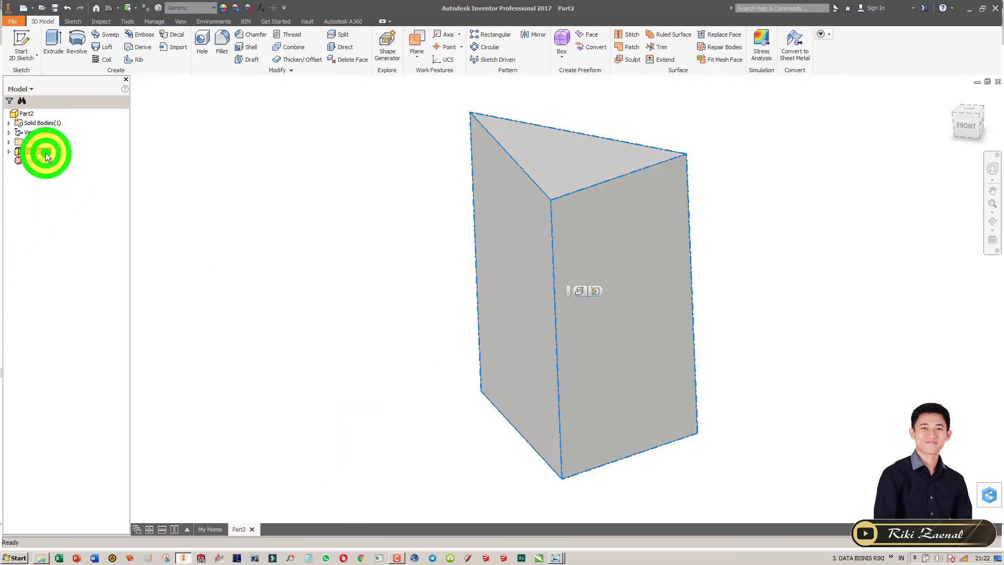
{"action": "right_click", "coordinate": [46, 152]}
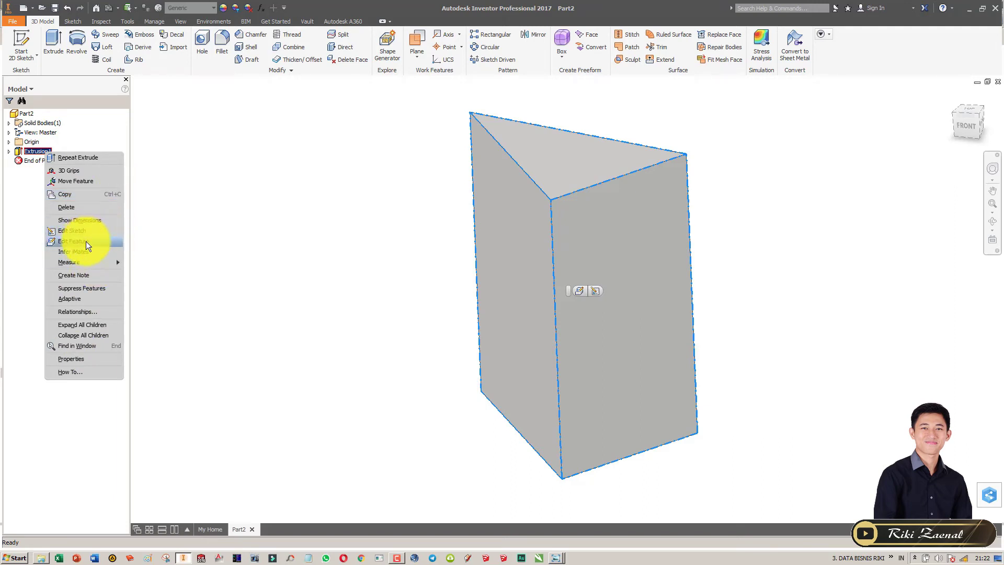
{"action": "left_click", "coordinate": [75, 207]}
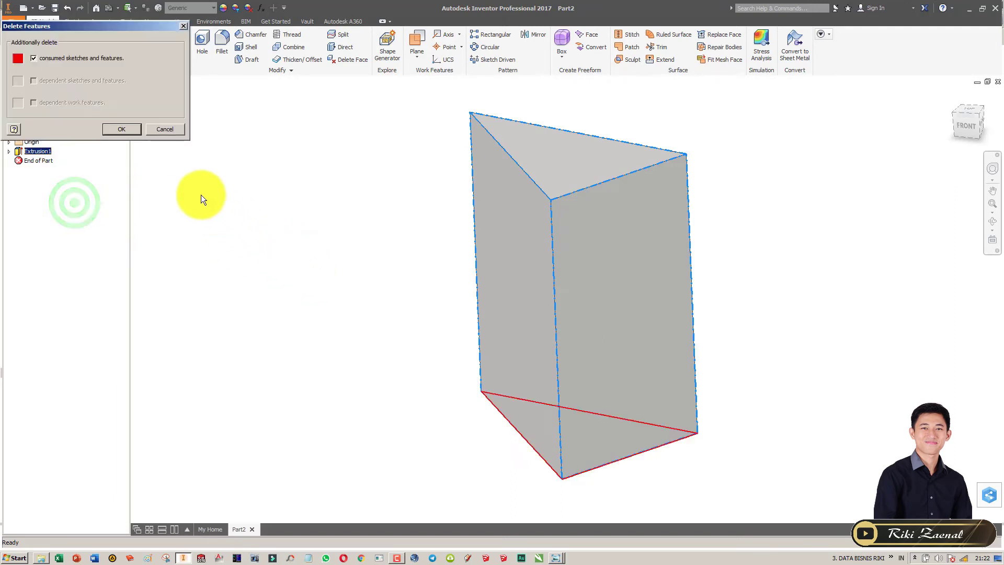
{"action": "left_click", "coordinate": [133, 127]}
{"action": "left_click", "coordinate": [310, 214]}
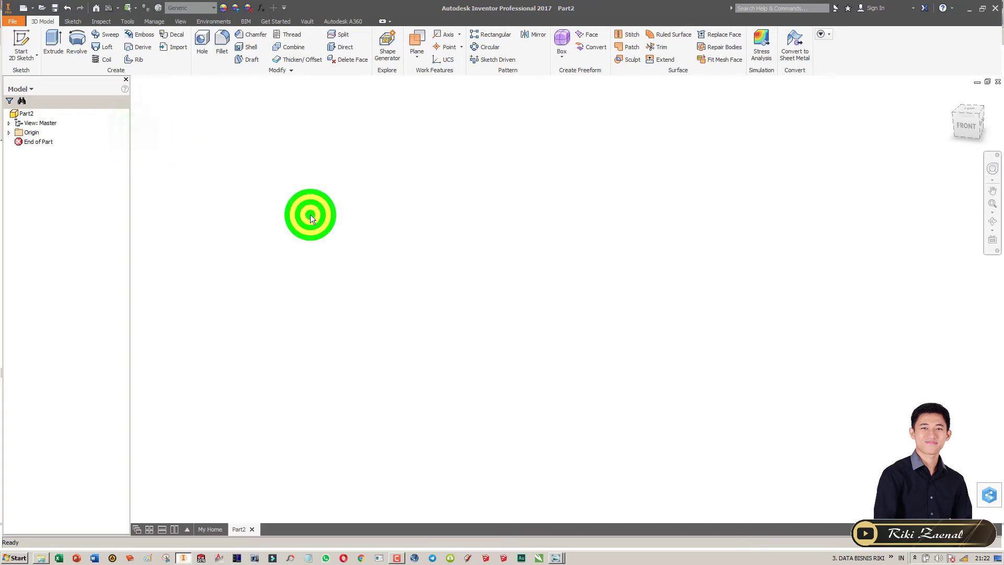
Start a sketch on the YZ plane and draw a rectangle standing on the horizontal axis, offset to one side of the origin
{"action": "key", "text": "s"}
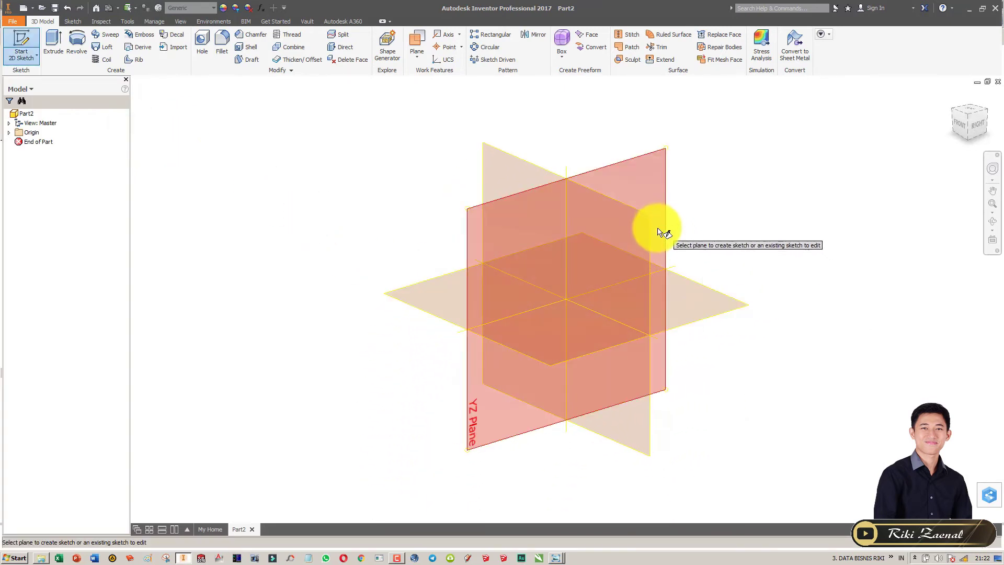
{"action": "left_click", "coordinate": [651, 204]}
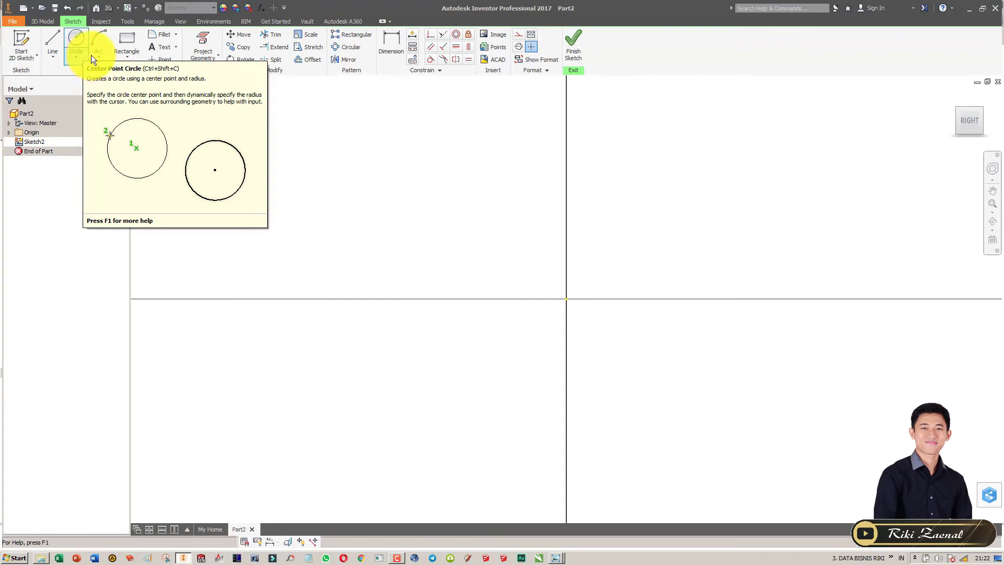
{"action": "left_click", "coordinate": [120, 39]}
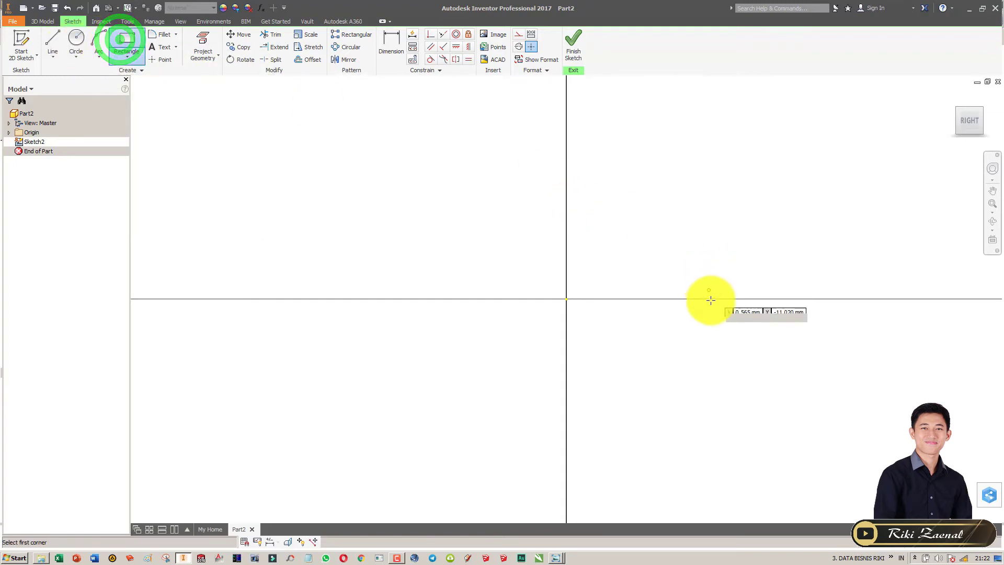
{"action": "left_click", "coordinate": [676, 299]}
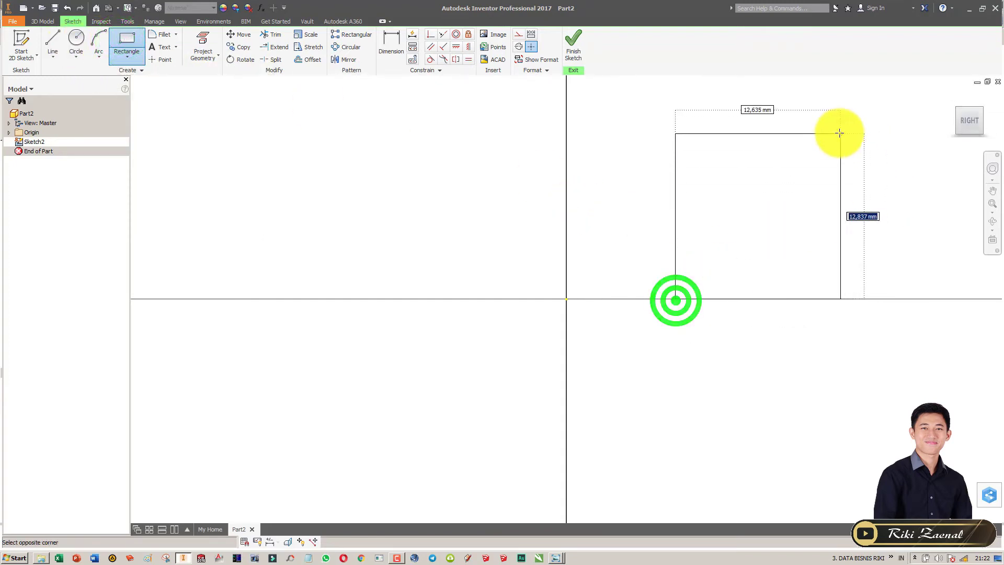
{"action": "left_click", "coordinate": [814, 128]}
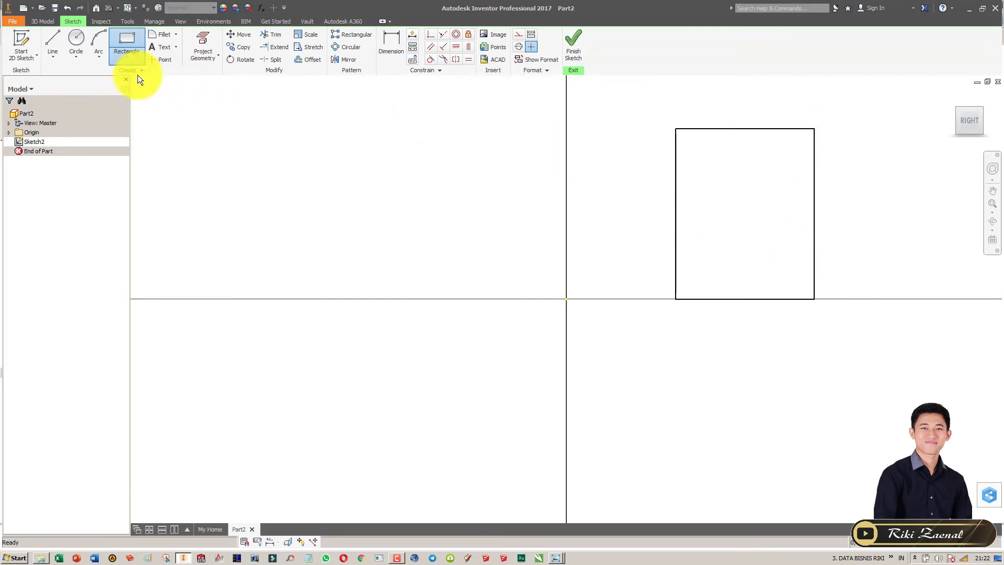
{"action": "key", "text": "Escape"}
Draw a vertical line upward from the origin beside the rectangle, and expand the Origin folder in the model tree
{"action": "left_click", "coordinate": [54, 40]}
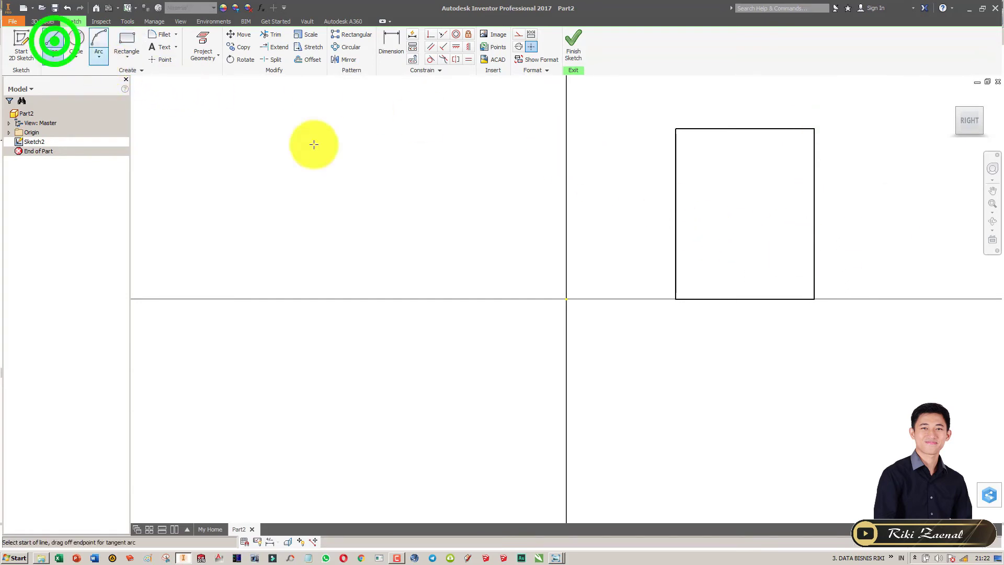
{"action": "left_click", "coordinate": [566, 299]}
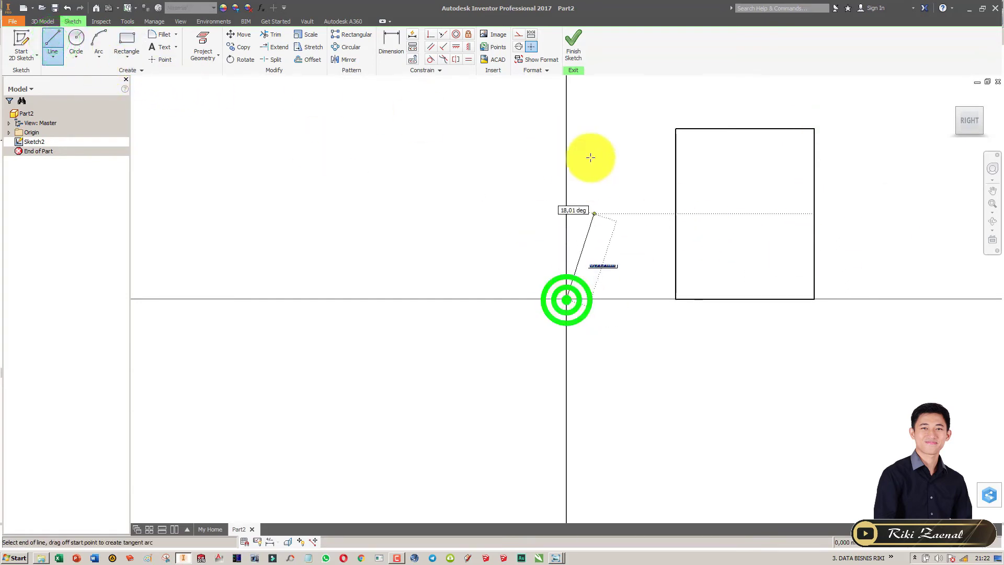
{"action": "left_click", "coordinate": [566, 87]}
{"action": "key", "text": "Escape"}
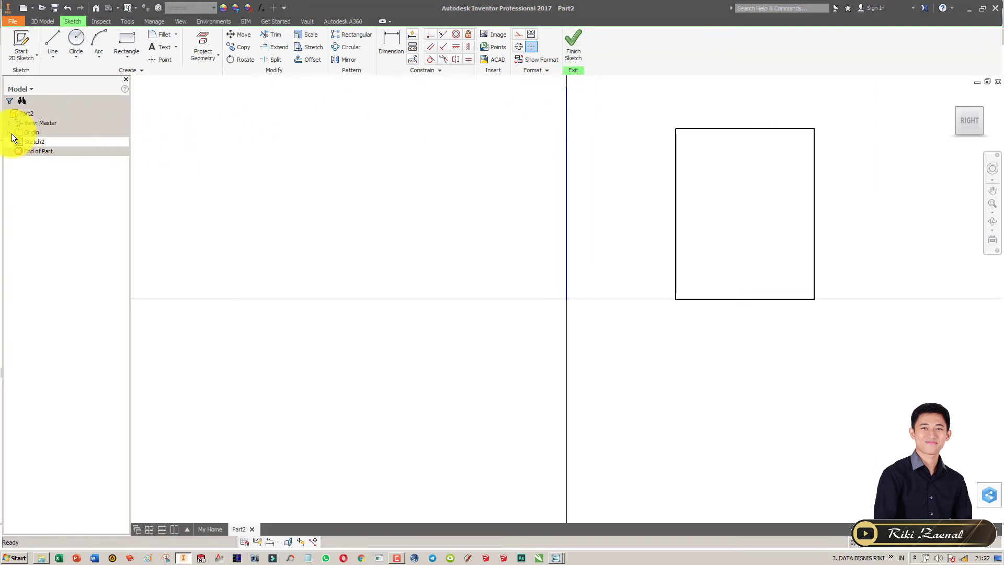
{"action": "left_click", "coordinate": [10, 133]}
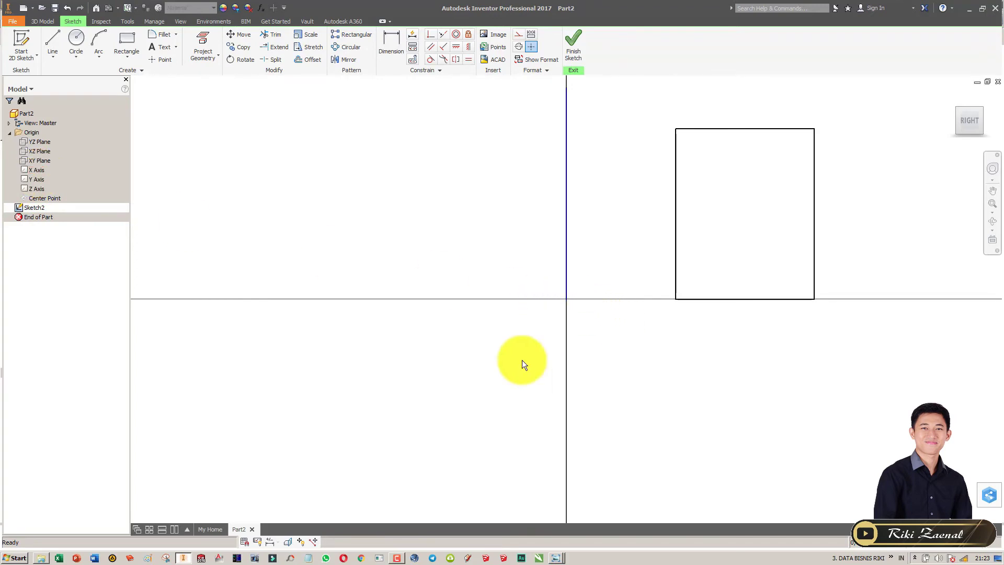
Draw another vertical line from the origin up along the vertical axis
{"action": "left_click", "coordinate": [53, 39]}
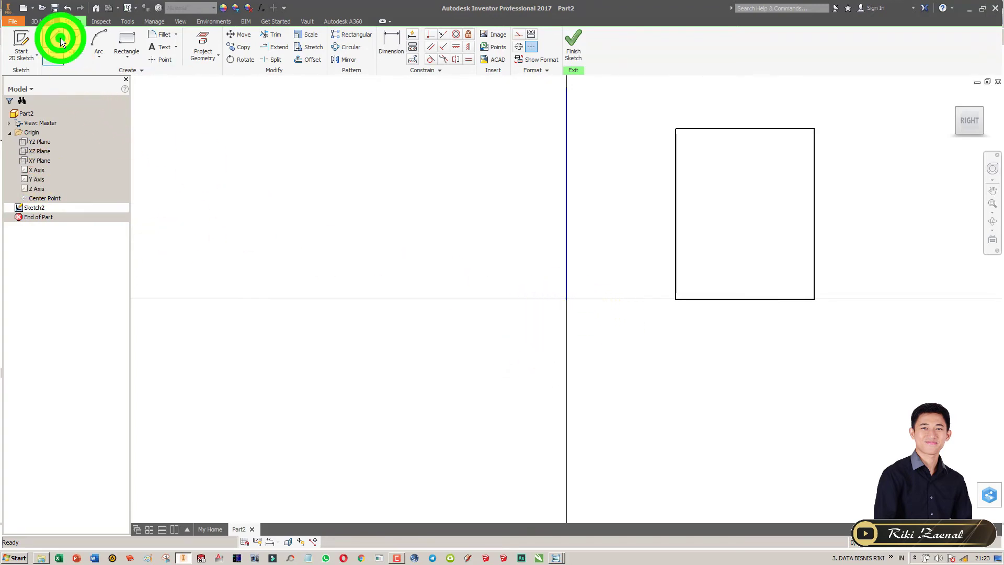
{"action": "left_click", "coordinate": [567, 299]}
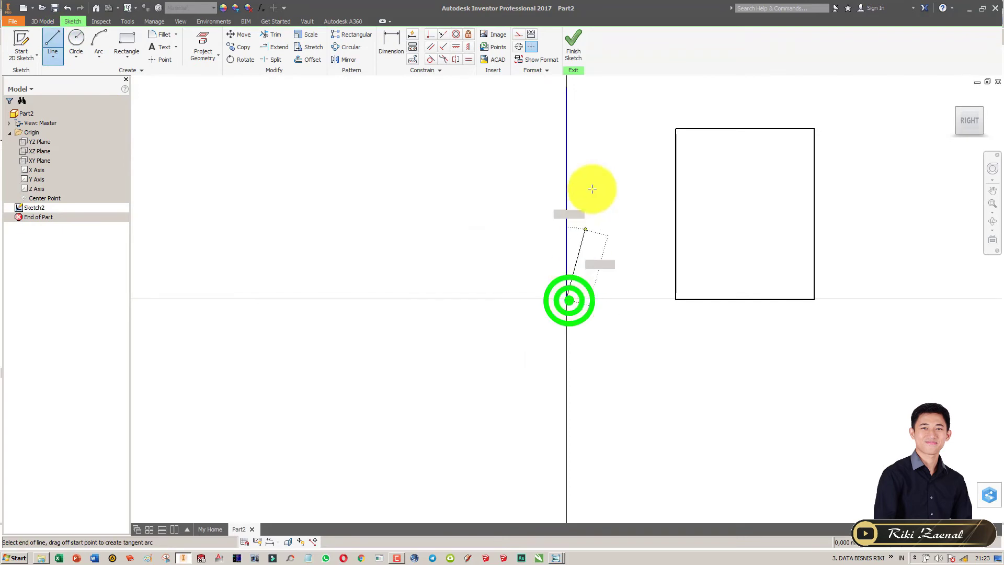
{"action": "left_click", "coordinate": [569, 96]}
{"action": "key", "text": "Escape"}
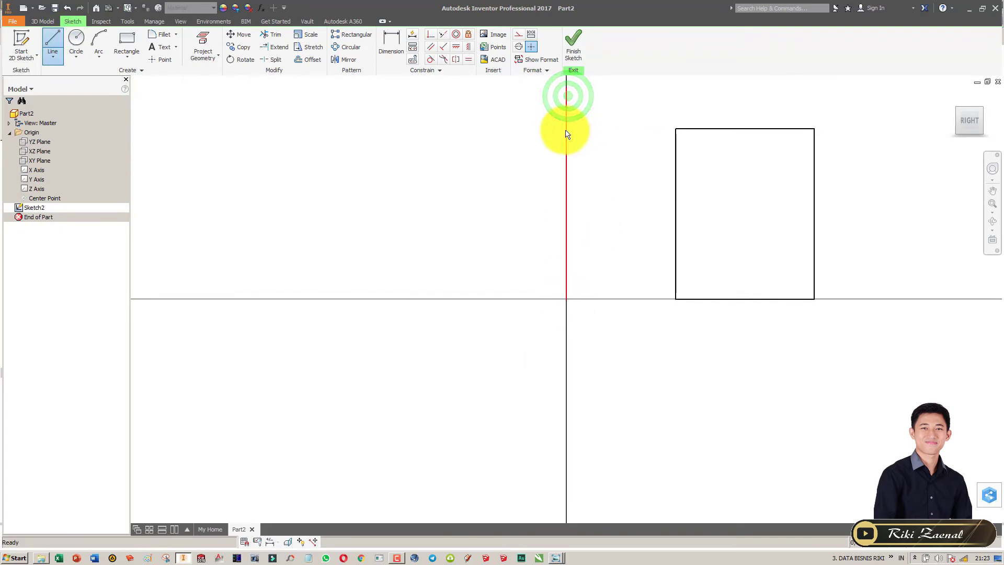
Convert the vertical line through the origin to a centerline and finish the sketch
{"action": "left_click", "coordinate": [565, 130]}
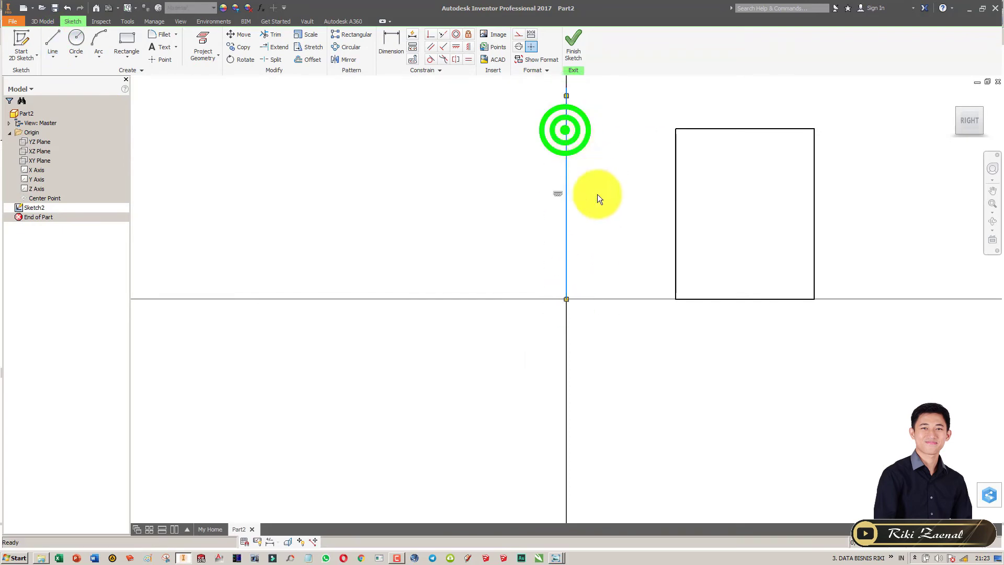
{"action": "left_click", "coordinate": [522, 49]}
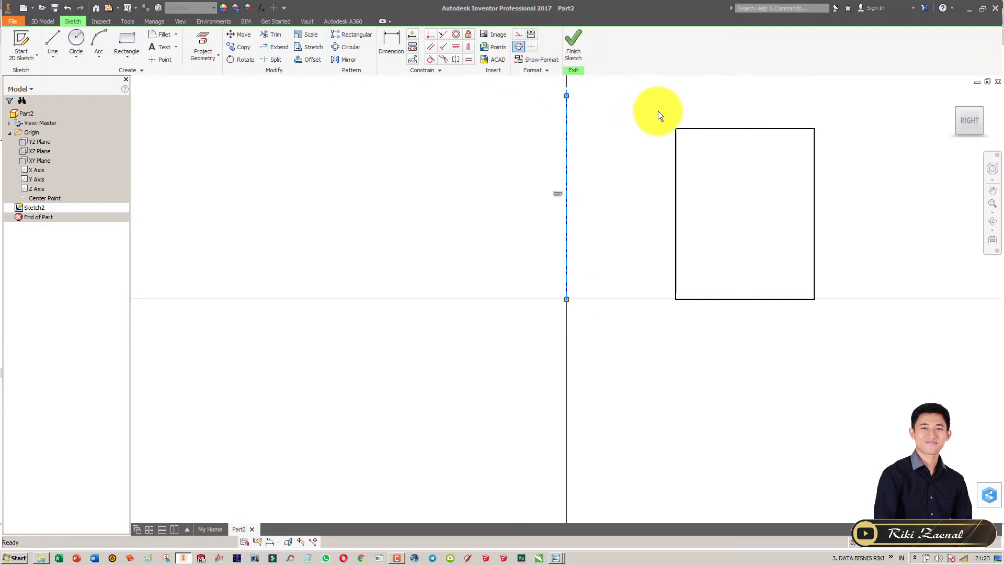
{"action": "left_click", "coordinate": [616, 108]}
{"action": "left_click", "coordinate": [573, 39]}
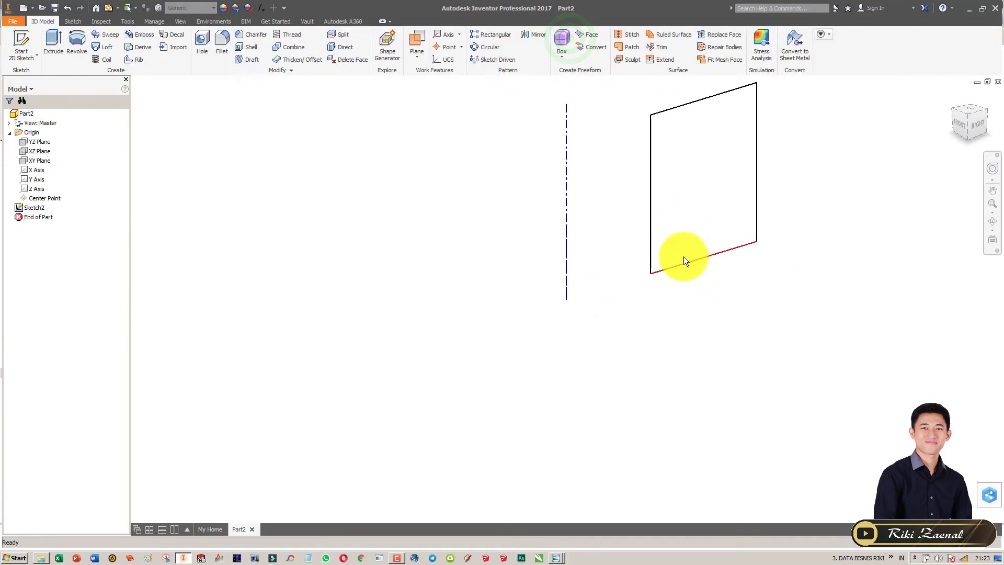
Revolve the rectangle around the centerline through an angle of 245 degrees as a solid
{"action": "left_click", "coordinate": [76, 46]}
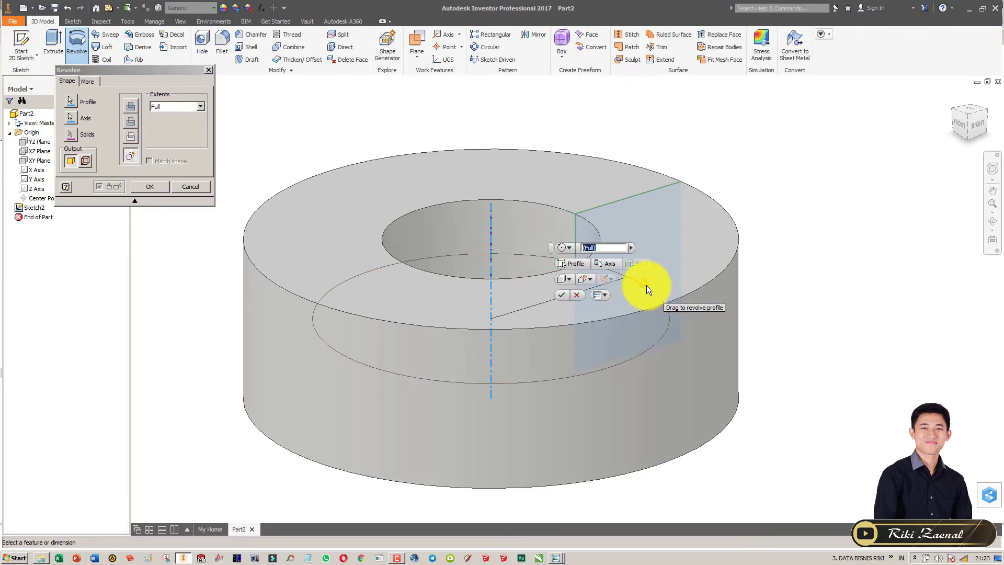
{"action": "left_click_drag", "start_coordinate": [645, 284], "coordinate": [253, 258]}
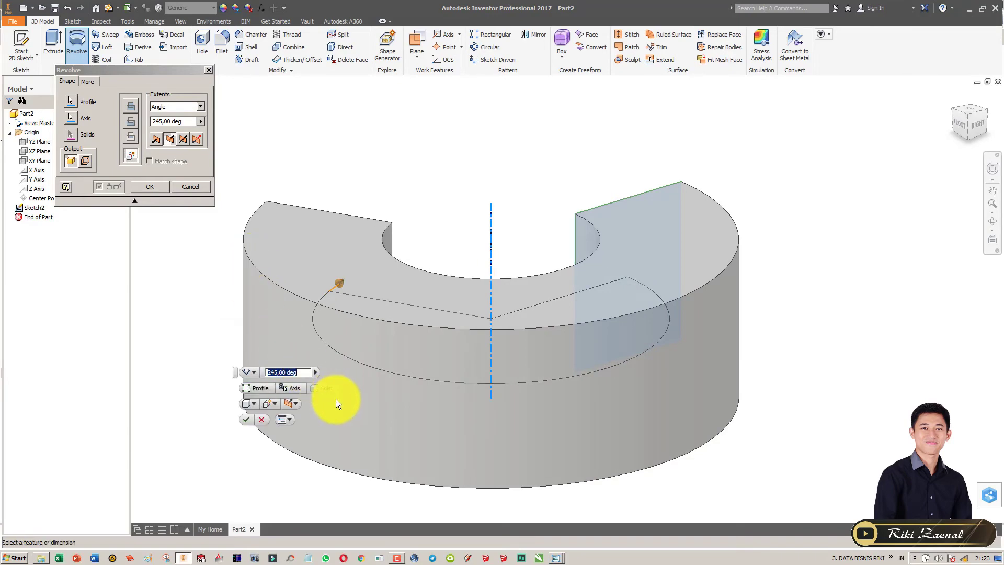
{"action": "left_click", "coordinate": [246, 418]}
{"action": "left_click", "coordinate": [541, 182]}
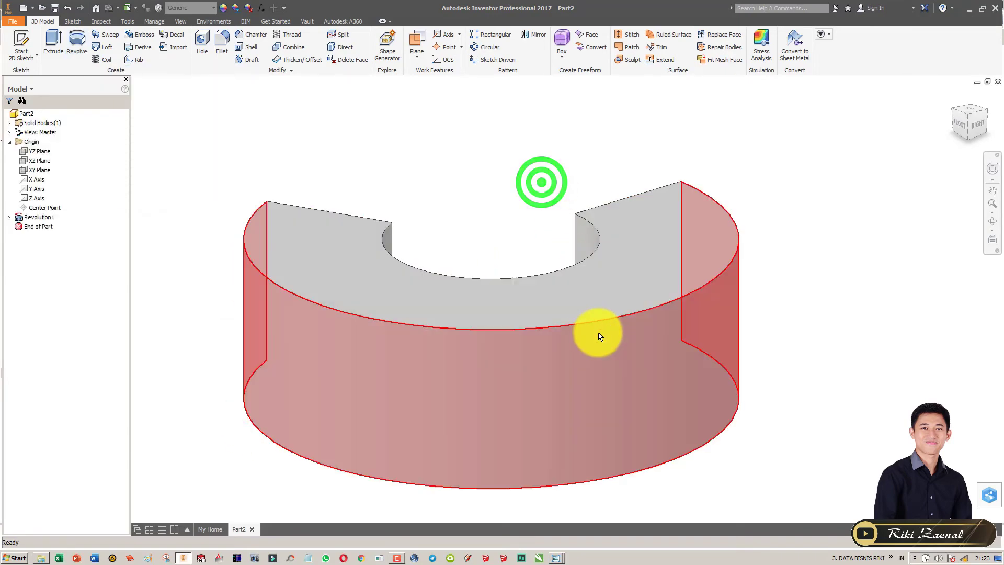
Delete the revolved ring feature from the part, together with its sketch
{"action": "middle_click_drag", "start_coordinate": [594, 331], "coordinate": [405, 265], "text": "shift"}
{"action": "scroll", "coordinate": [372, 336], "scroll_direction": "down", "scroll_amount": 6}
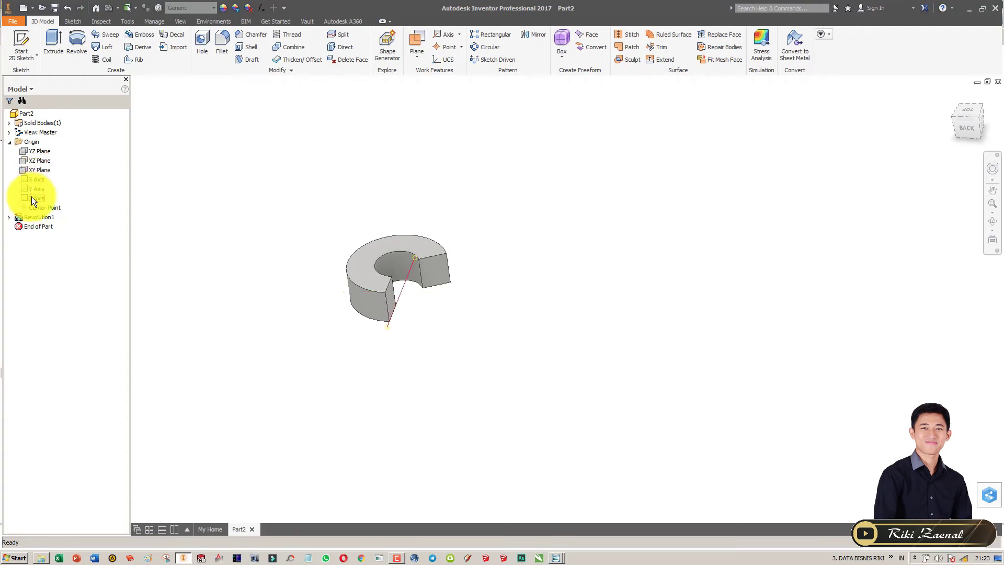
{"action": "left_click", "coordinate": [33, 180]}
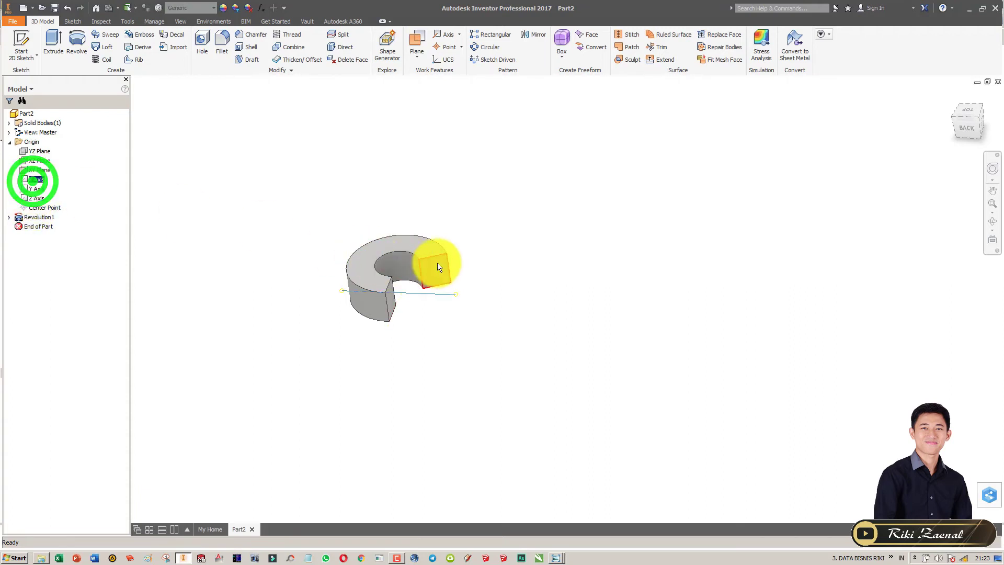
{"action": "middle_click_drag", "start_coordinate": [437, 262], "coordinate": [458, 291], "text": "shift"}
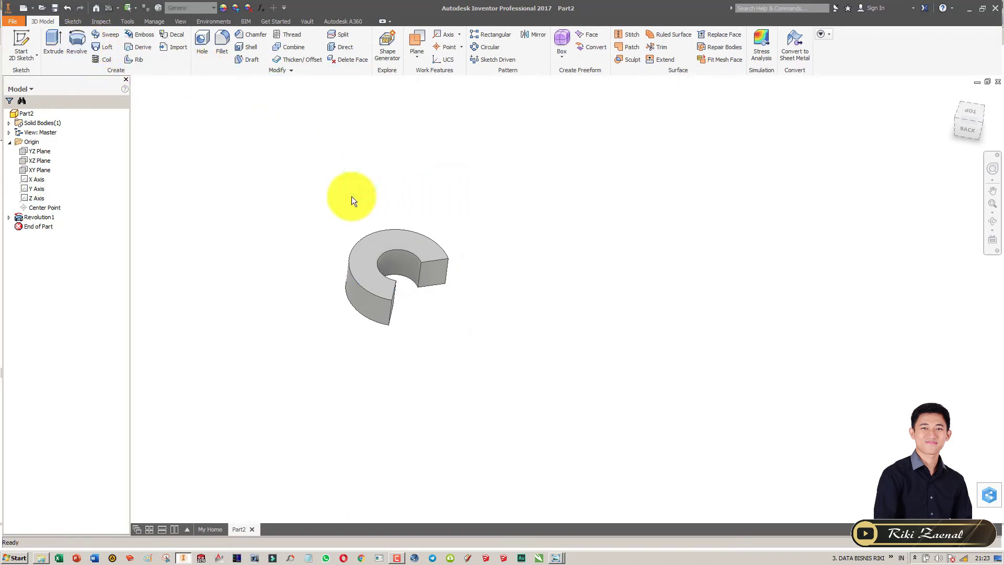
{"action": "right_click", "coordinate": [43, 221]}
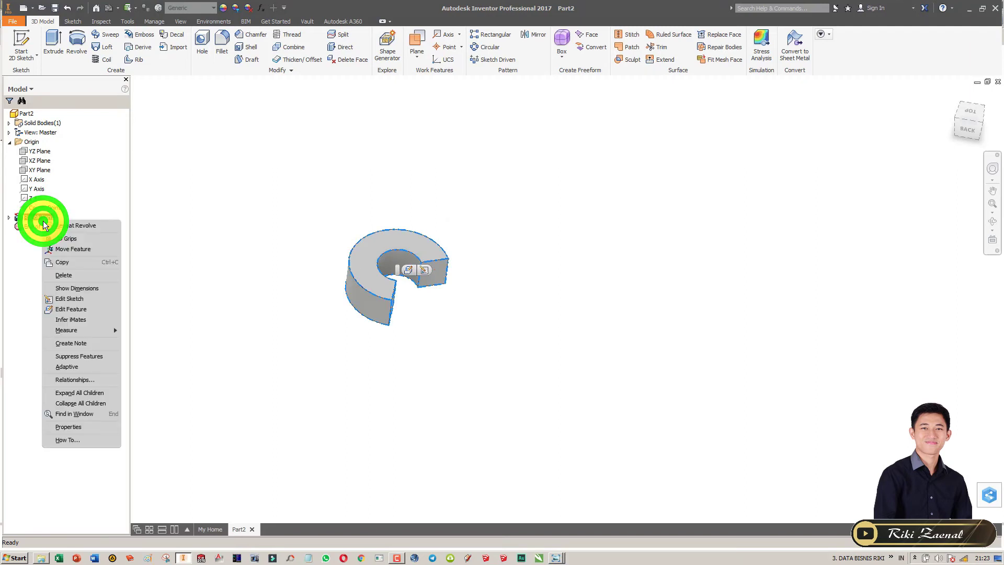
{"action": "left_click", "coordinate": [80, 275]}
{"action": "key", "text": "Return"}
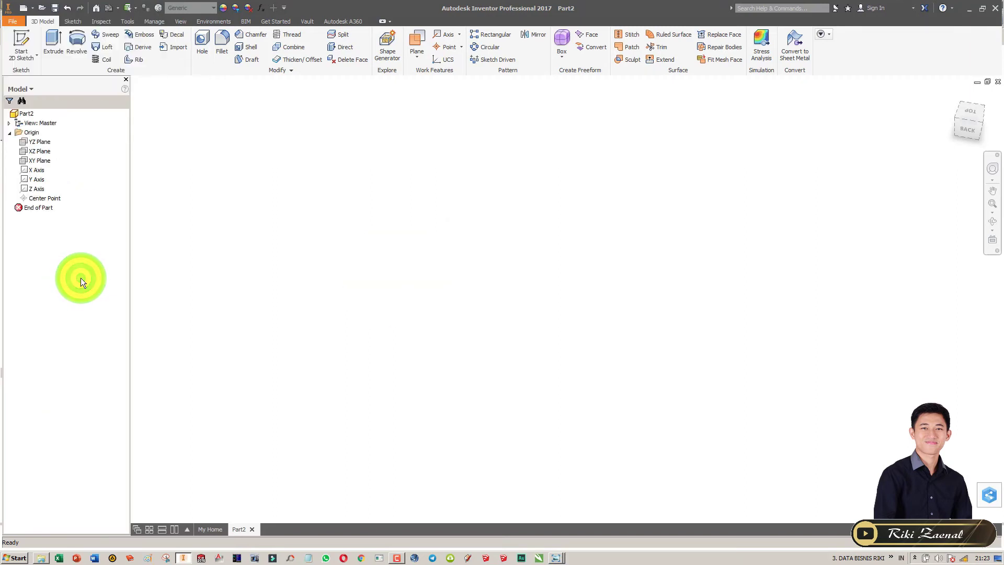
Sketch an open four-point interpolation spline across the horizontal origin plane, curving up at its far end, and finish the sketch
{"action": "key", "text": "s"}
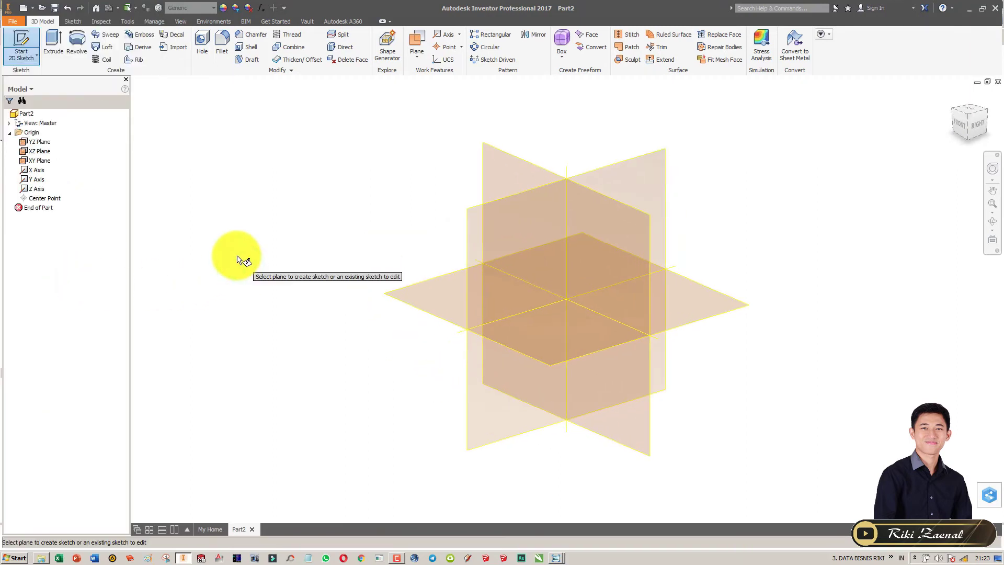
{"action": "left_click", "coordinate": [710, 302]}
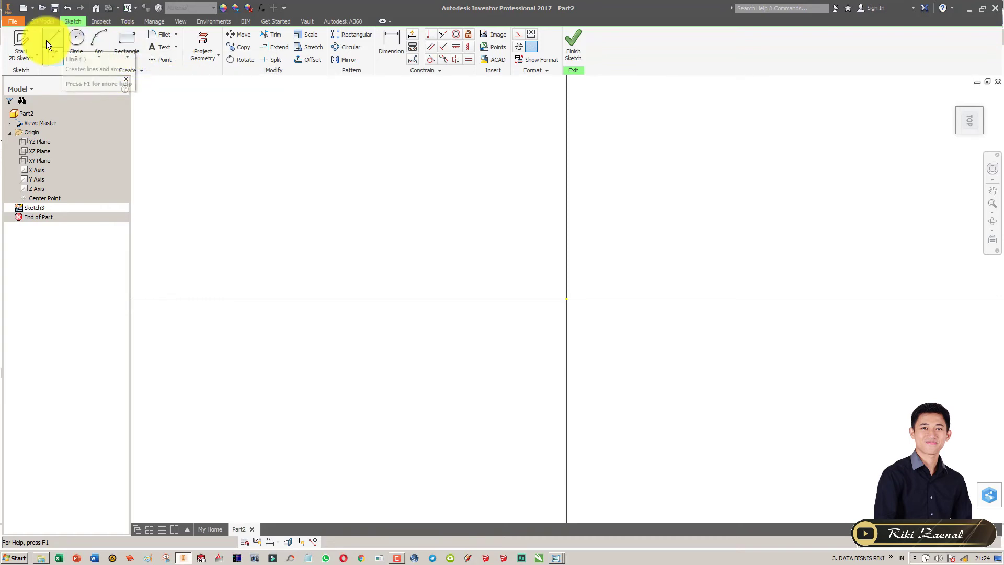
{"action": "left_click", "coordinate": [102, 59]}
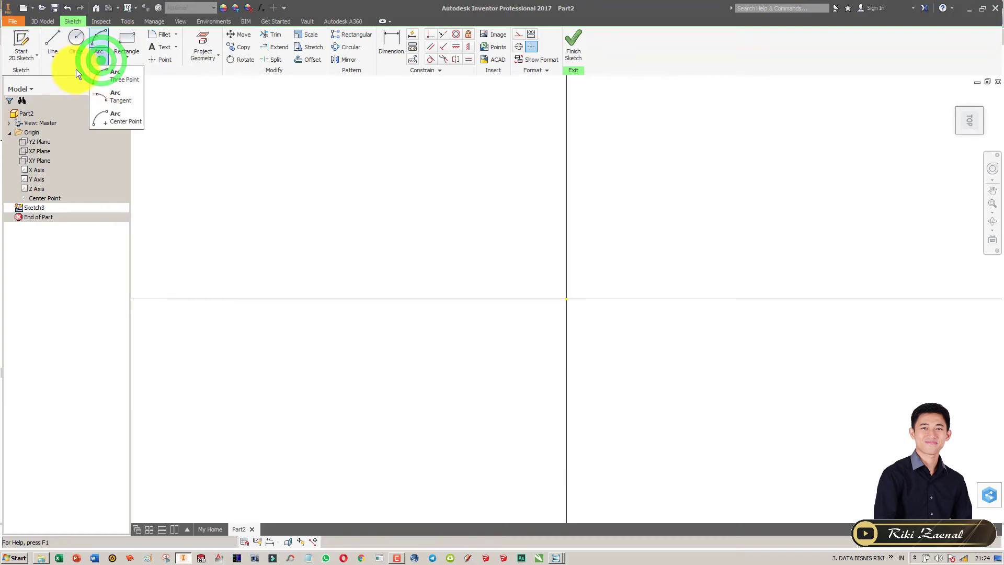
{"action": "left_click", "coordinate": [55, 55]}
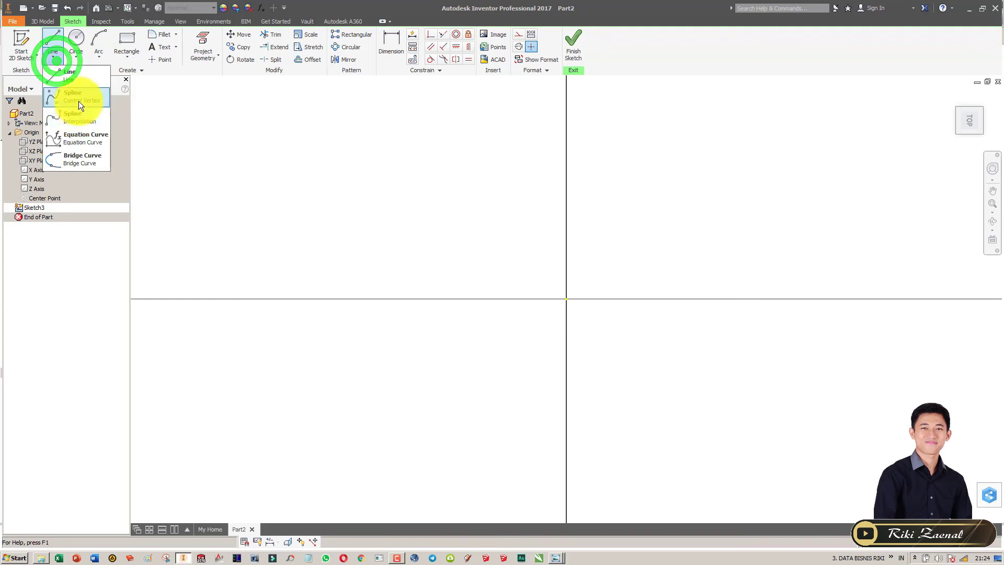
{"action": "left_click", "coordinate": [81, 119]}
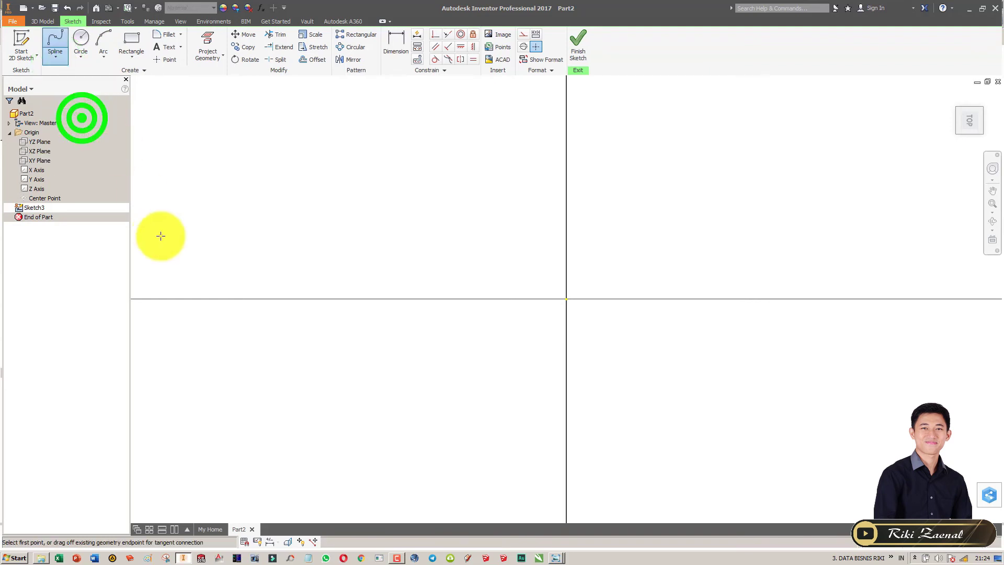
{"action": "left_click", "coordinate": [173, 299]}
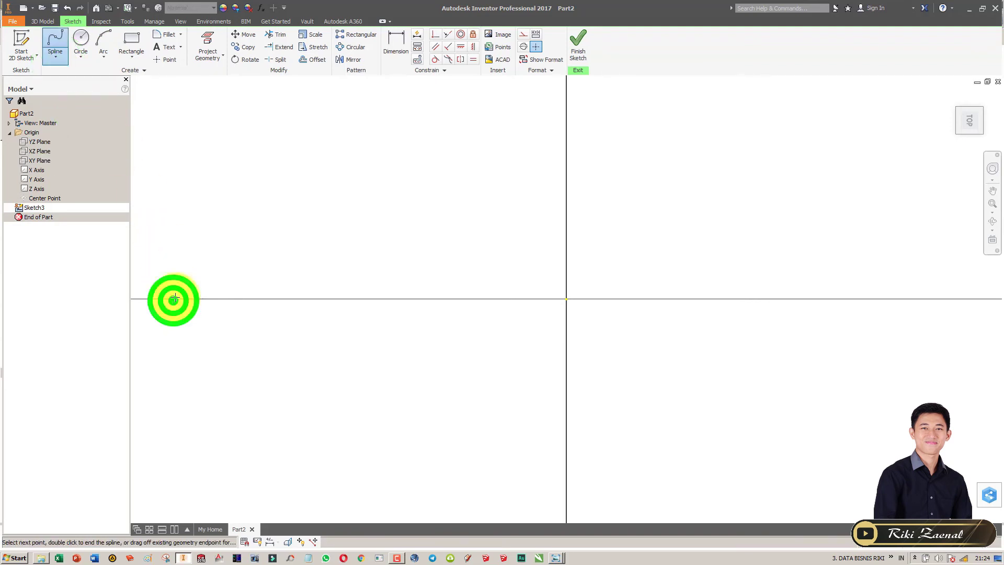
{"action": "left_click", "coordinate": [319, 236]}
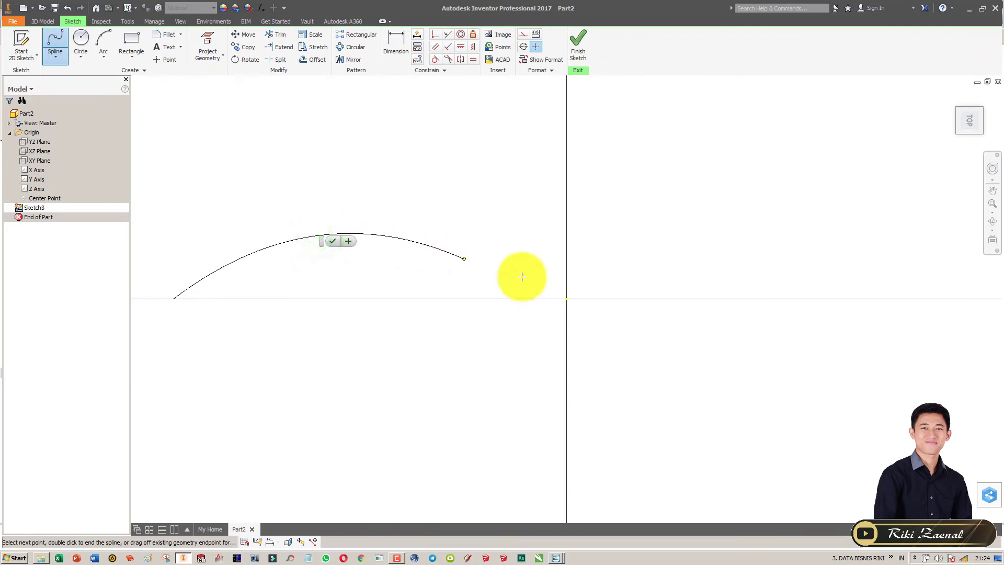
{"action": "left_click", "coordinate": [566, 298]}
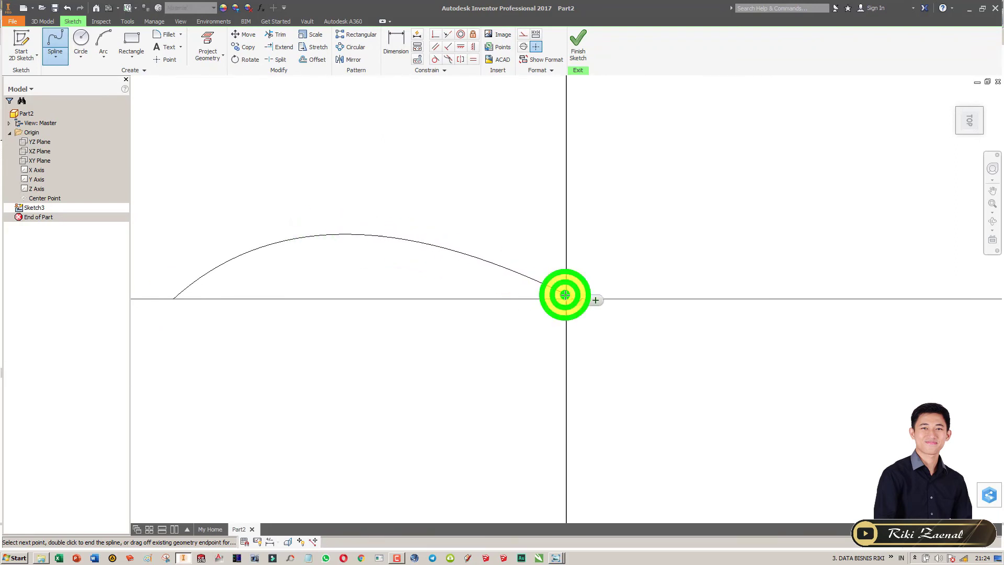
{"action": "double_click", "coordinate": [923, 127]}
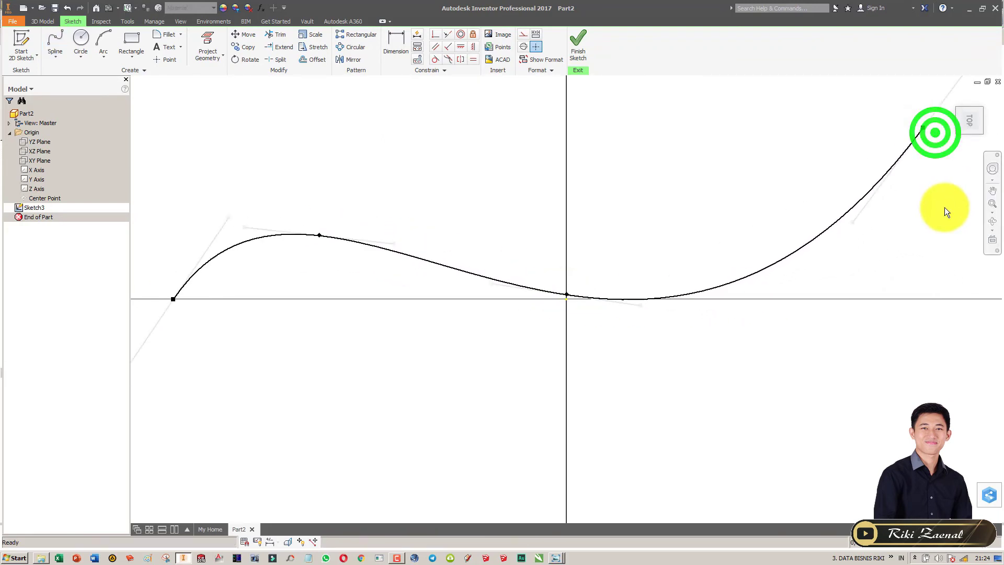
{"action": "left_click", "coordinate": [584, 47]}
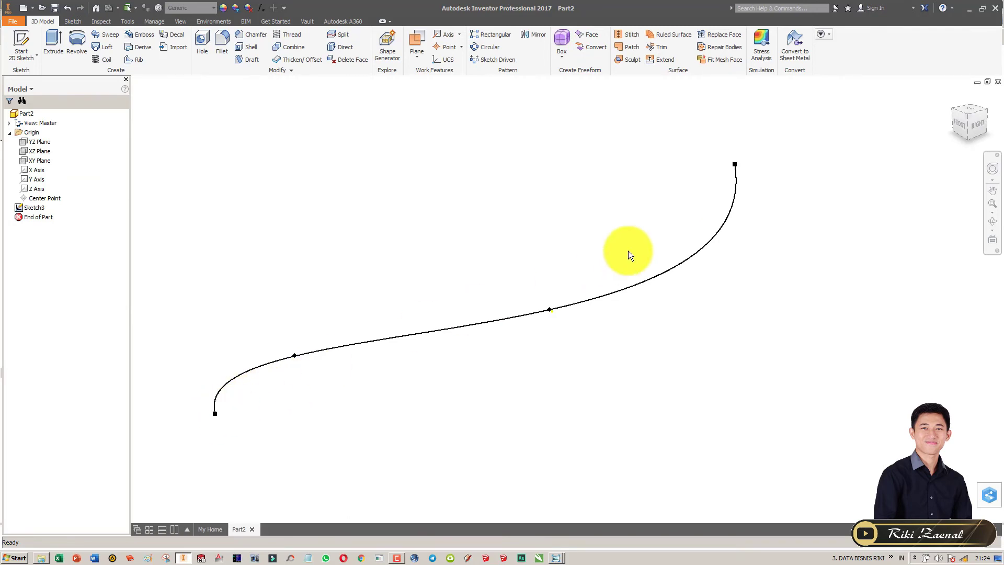
{"action": "left_click", "coordinate": [418, 59]}
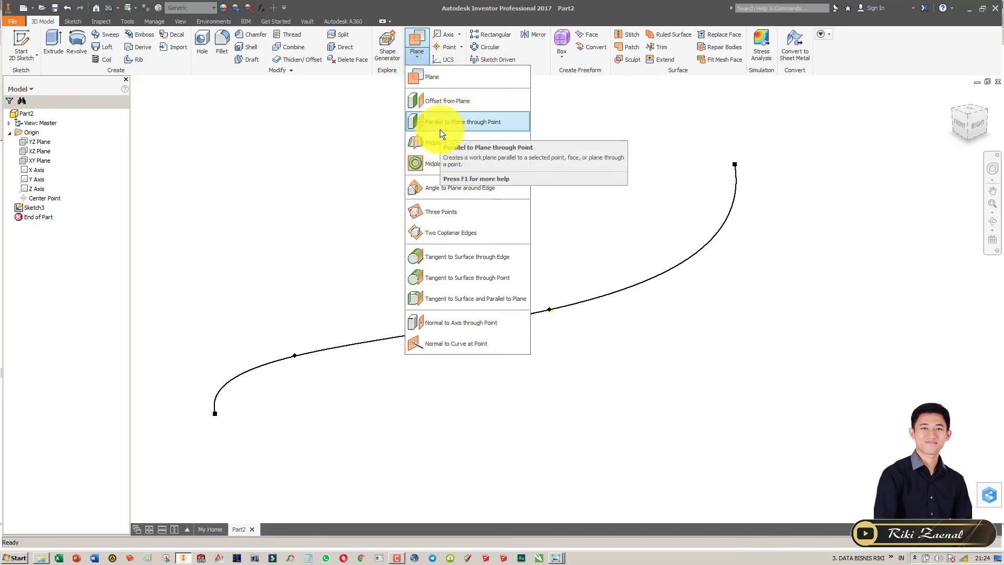
{"action": "left_click", "coordinate": [434, 100]}
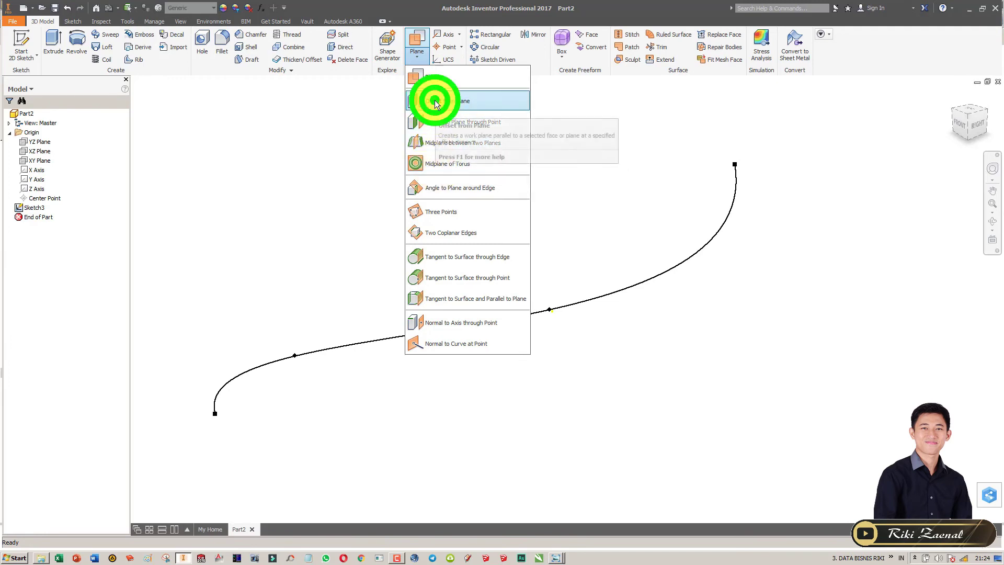
{"action": "left_click", "coordinate": [215, 413]}
{"action": "left_click", "coordinate": [423, 55]}
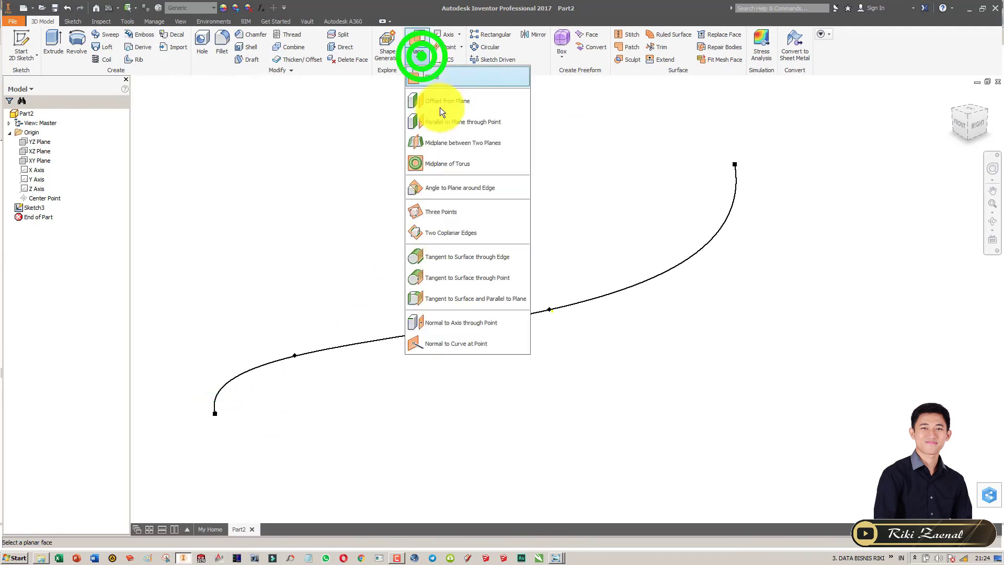
{"action": "left_click", "coordinate": [441, 114]}
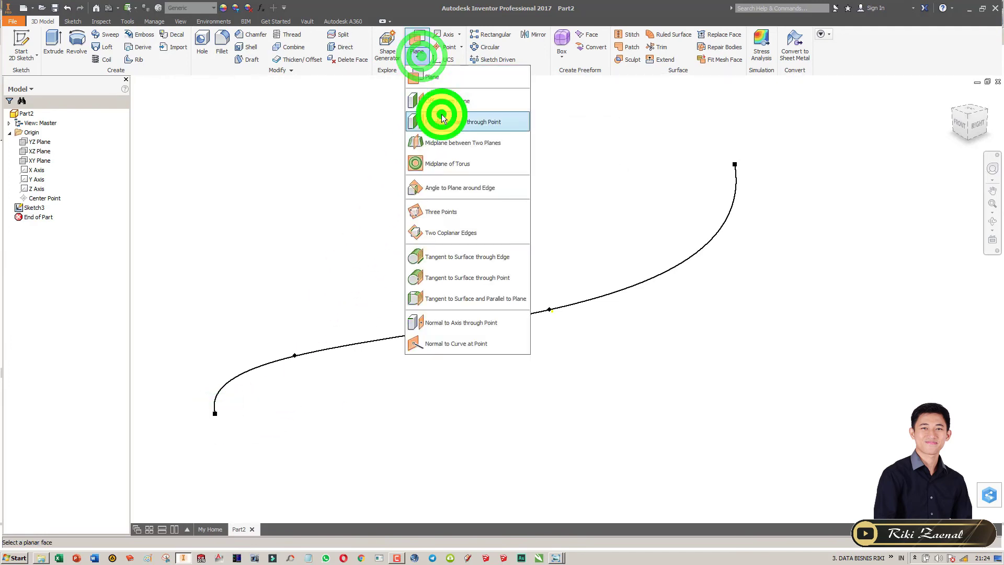
{"action": "left_click", "coordinate": [215, 415]}
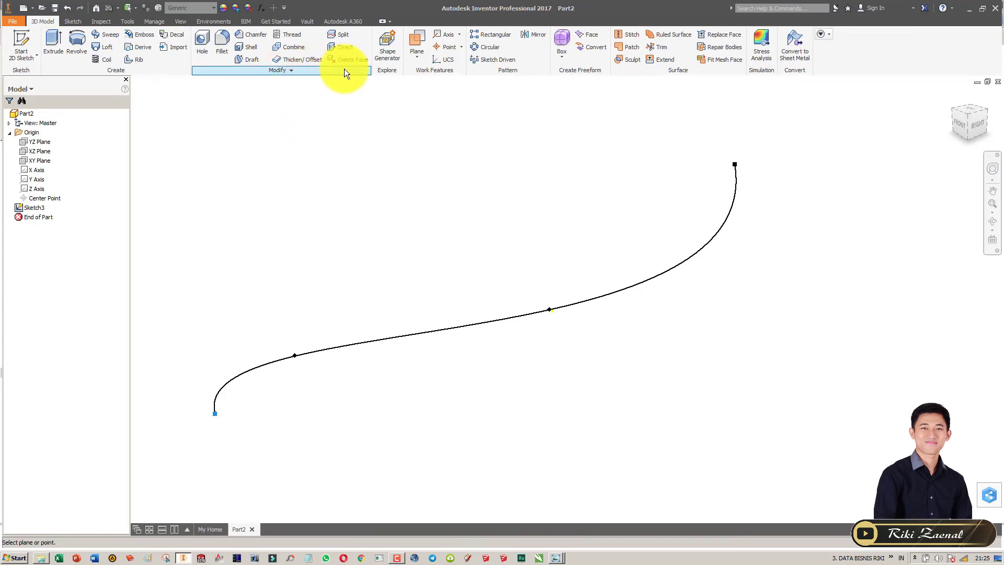
{"action": "left_click", "coordinate": [418, 59]}
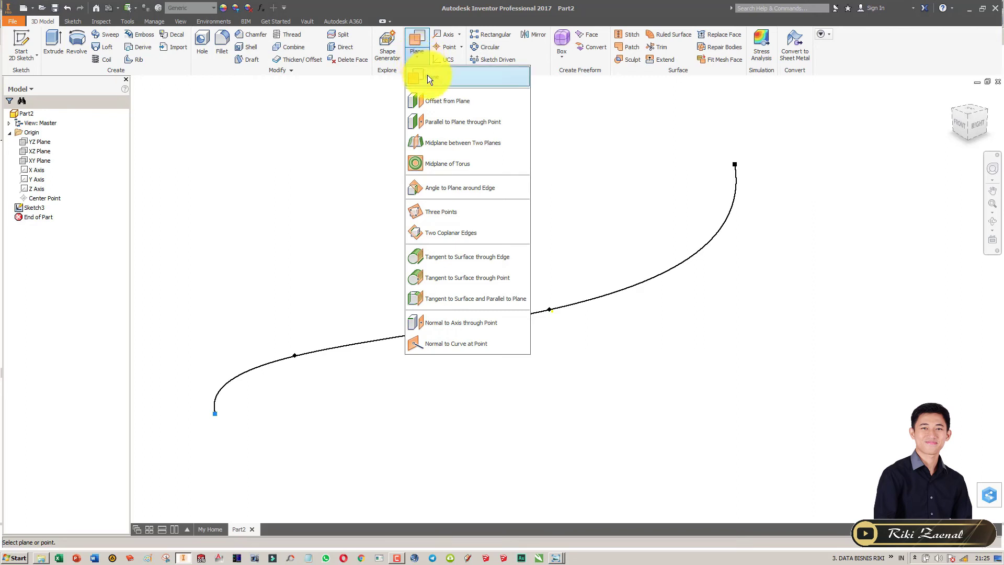
{"action": "left_click", "coordinate": [428, 75]}
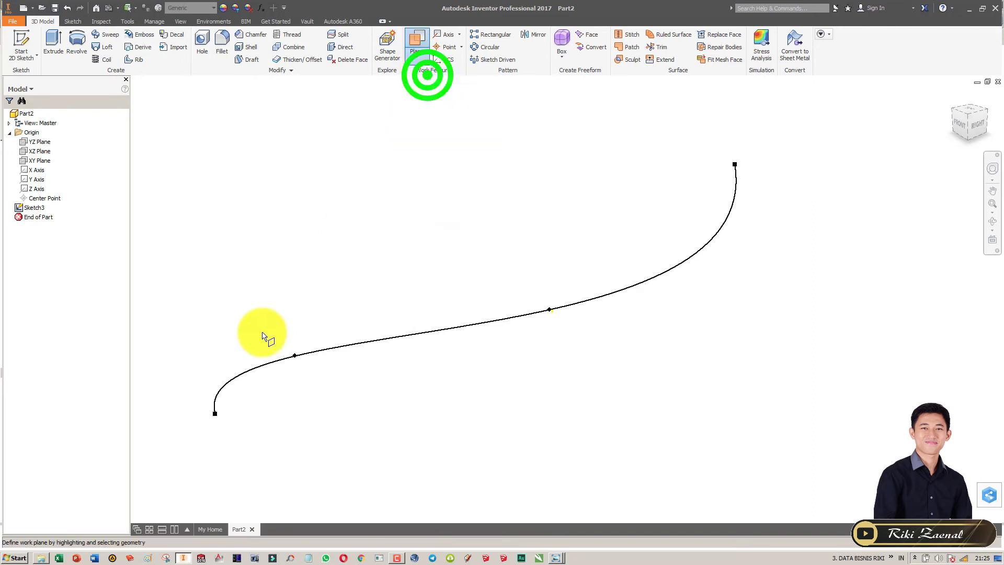
{"action": "left_click", "coordinate": [243, 373]}
{"action": "key", "text": "Escape"}
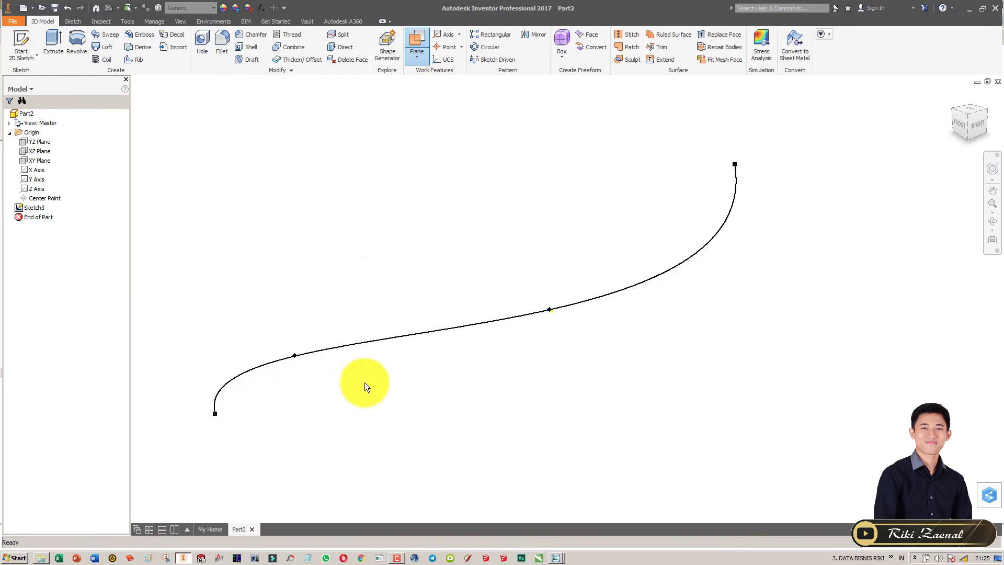
Create a work plane perpendicular to the spline at its start point, the near lower endpoint
{"action": "left_click", "coordinate": [412, 53]}
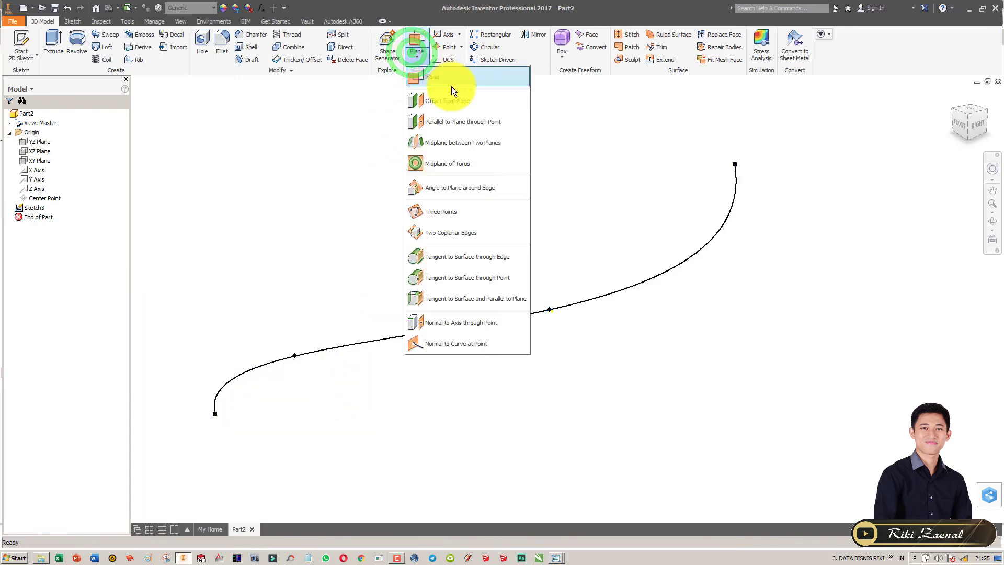
{"action": "left_click", "coordinate": [442, 76]}
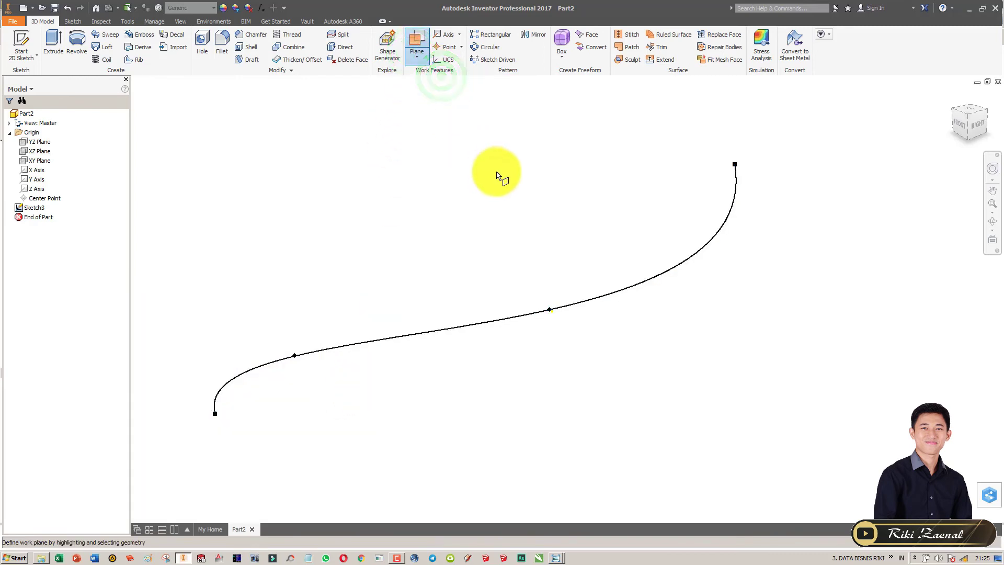
{"action": "left_click", "coordinate": [620, 293]}
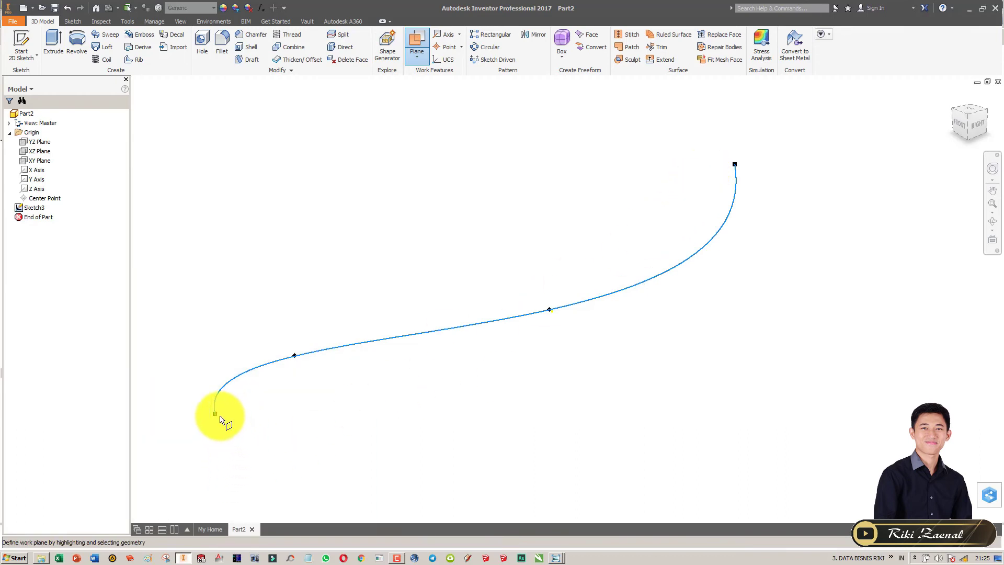
{"action": "left_click", "coordinate": [216, 415]}
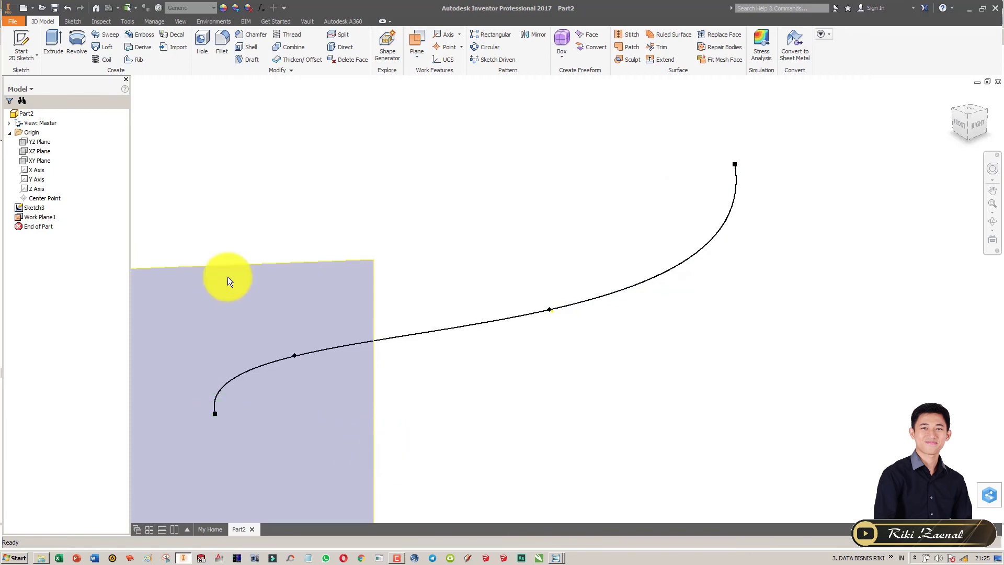
Sketch a circle on the new work plane, centered on the spline's start point and contained within the plane's outline, and finish the sketch
{"action": "left_click", "coordinate": [22, 42]}
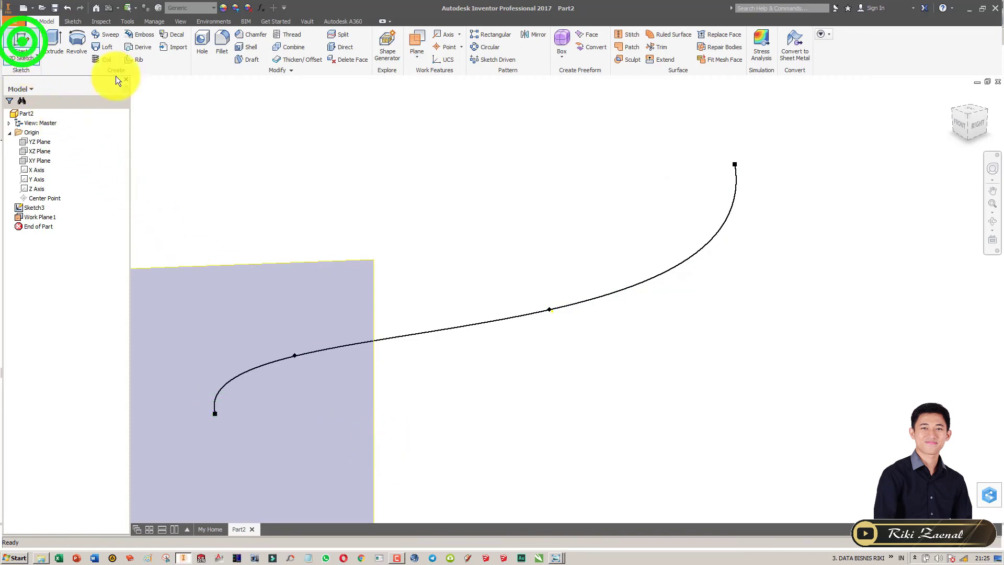
{"action": "left_click", "coordinate": [371, 261]}
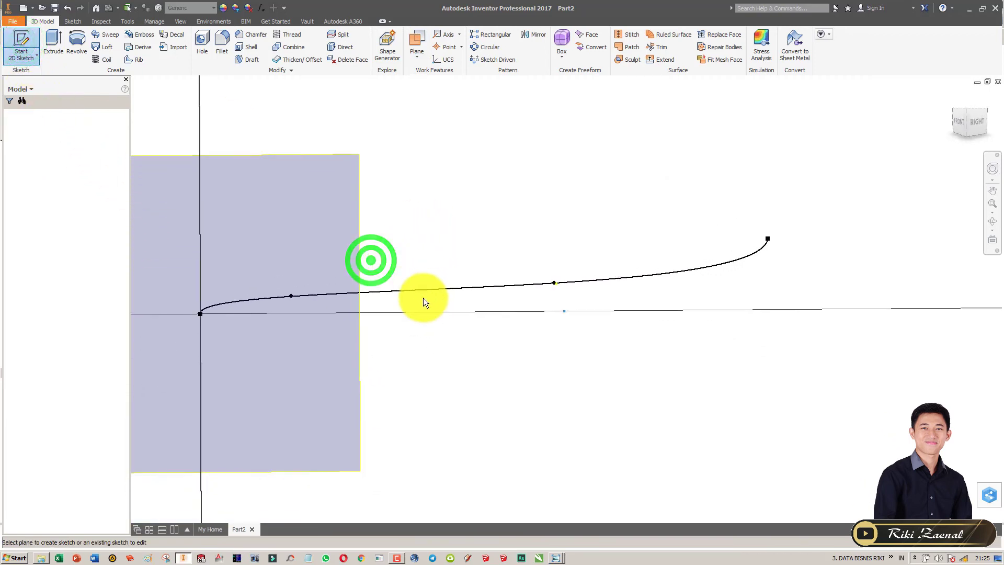
{"action": "key", "text": "c"}
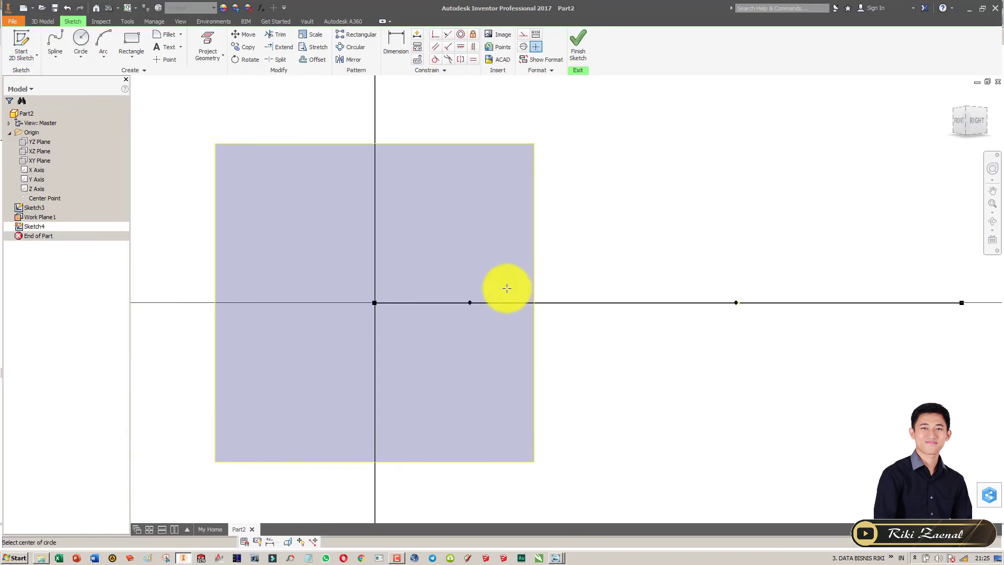
{"action": "left_click", "coordinate": [375, 302]}
{"action": "left_click", "coordinate": [441, 344]}
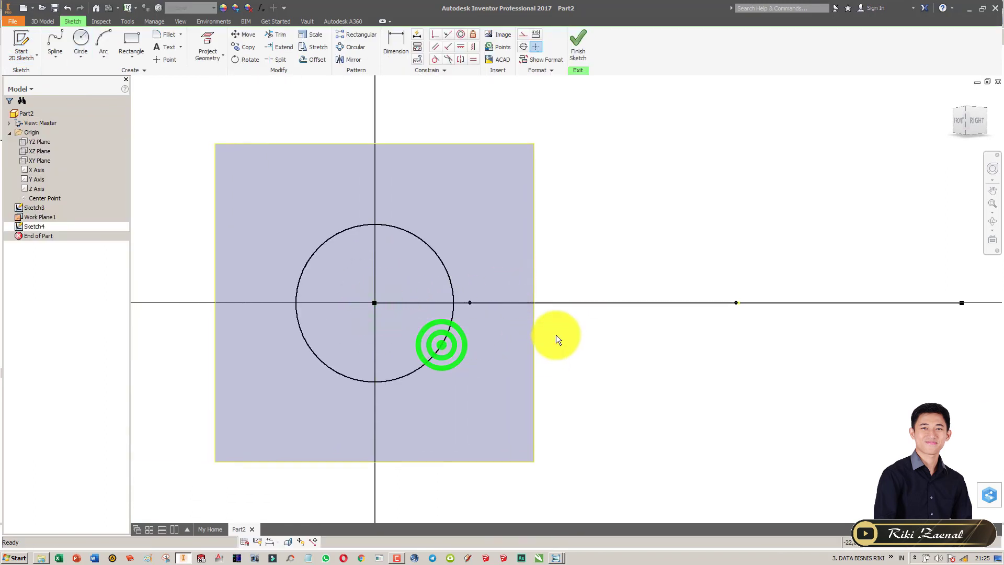
{"action": "left_click", "coordinate": [579, 43]}
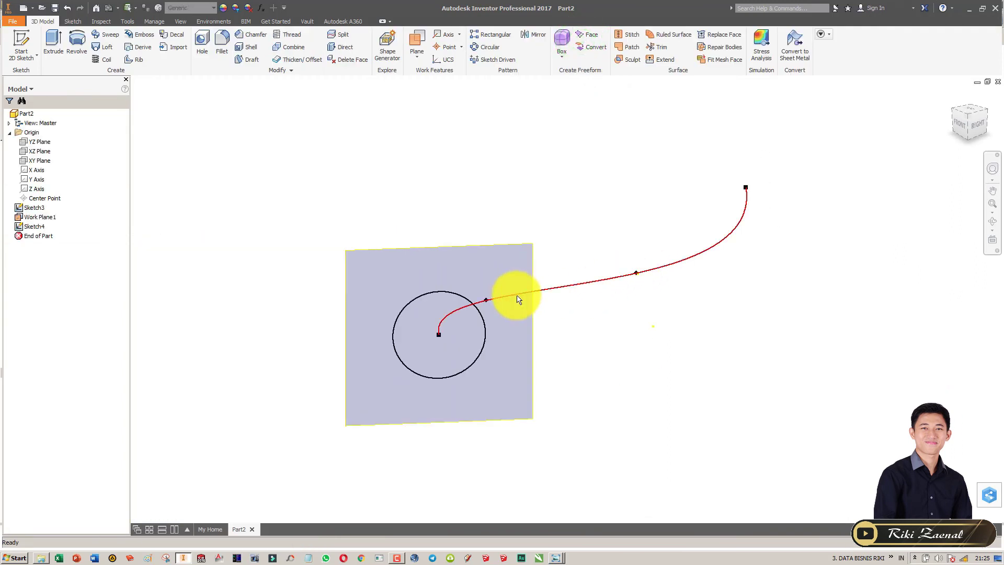
Sweep the circle along the spline as a solid, using the Path type and Path orientation with 0 taper and 0 twist
{"action": "left_click", "coordinate": [110, 35]}
{"action": "left_click", "coordinate": [442, 293]}
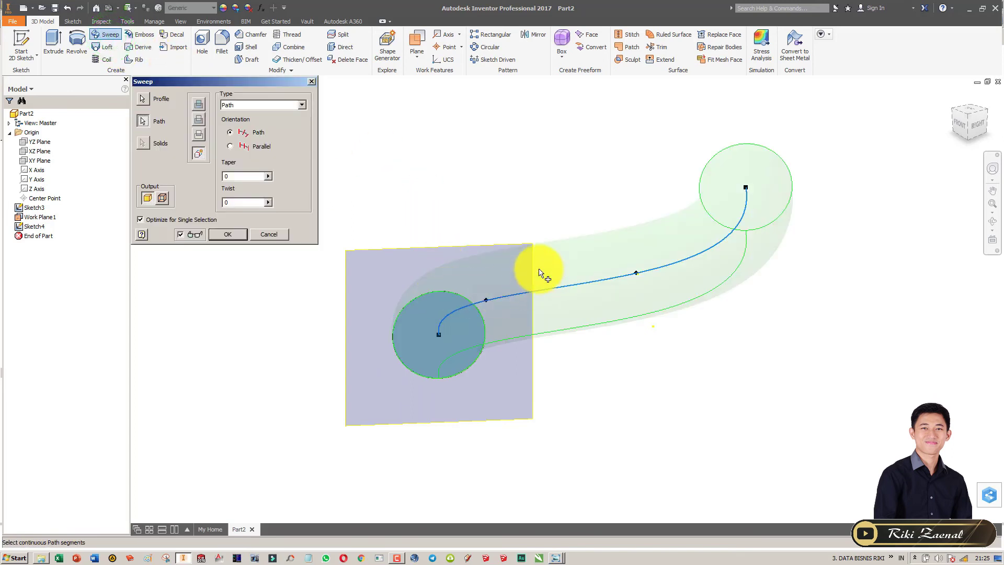
{"action": "middle_click_drag", "start_coordinate": [587, 276], "coordinate": [601, 318], "text": "shift"}
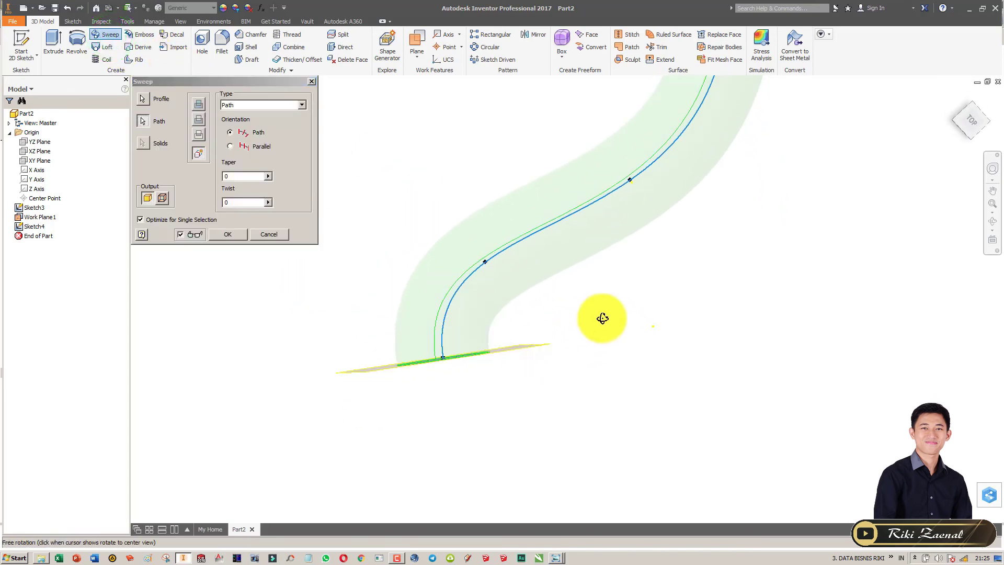
{"action": "left_click", "coordinate": [226, 232]}
{"action": "middle_click_drag", "start_coordinate": [511, 275], "coordinate": [502, 331], "text": "shift"}
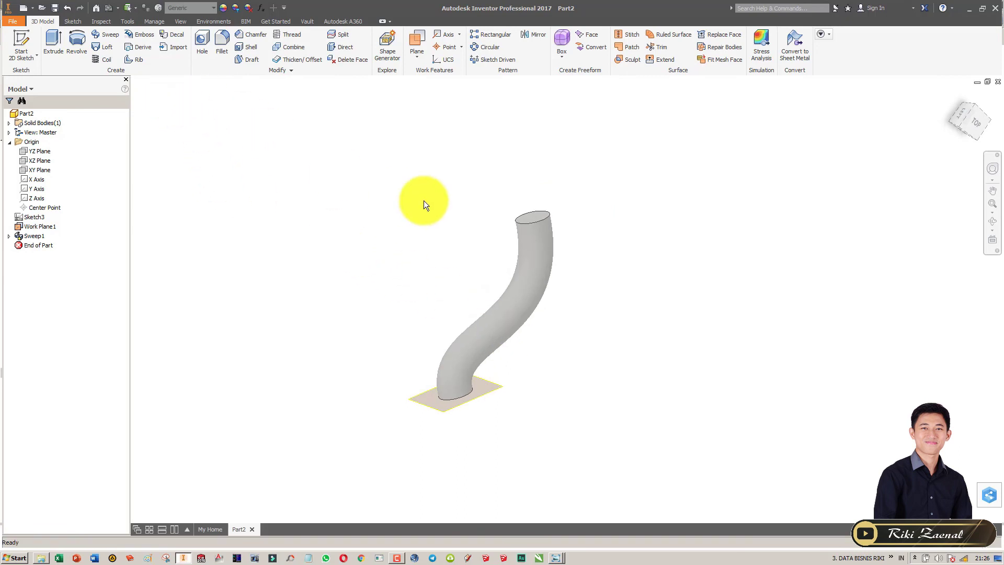
Undo the sweep and create a work plane perpendicular to the spline at its far upper endpoint
{"action": "key", "text": "ctrl+z"}
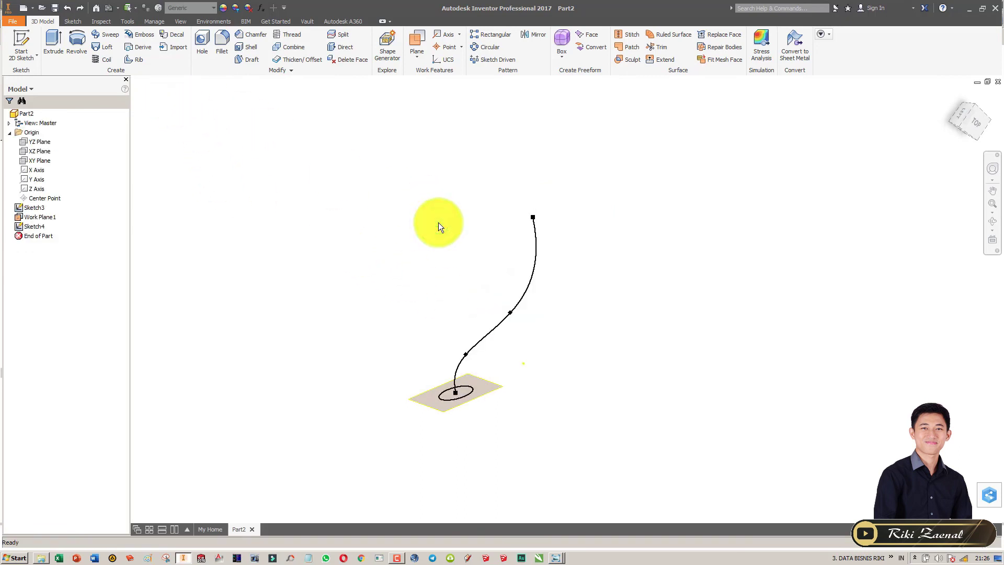
{"action": "left_click", "coordinate": [420, 58]}
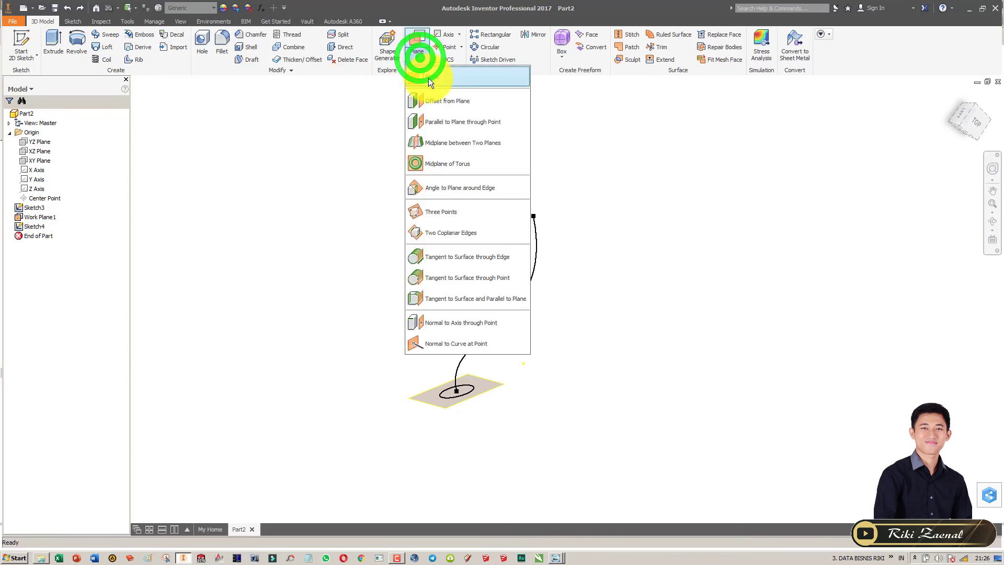
{"action": "left_click", "coordinate": [445, 79]}
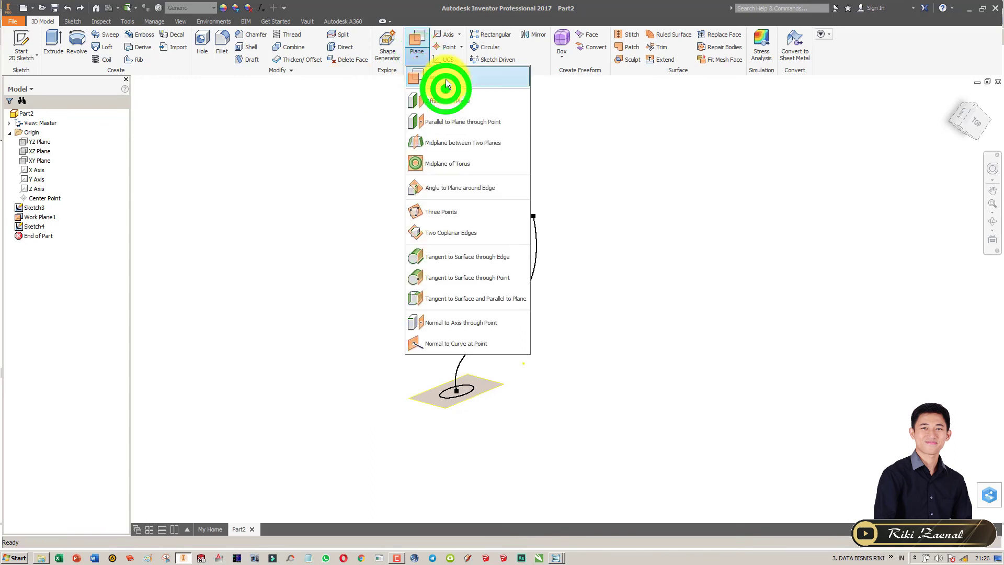
{"action": "left_click", "coordinate": [536, 232]}
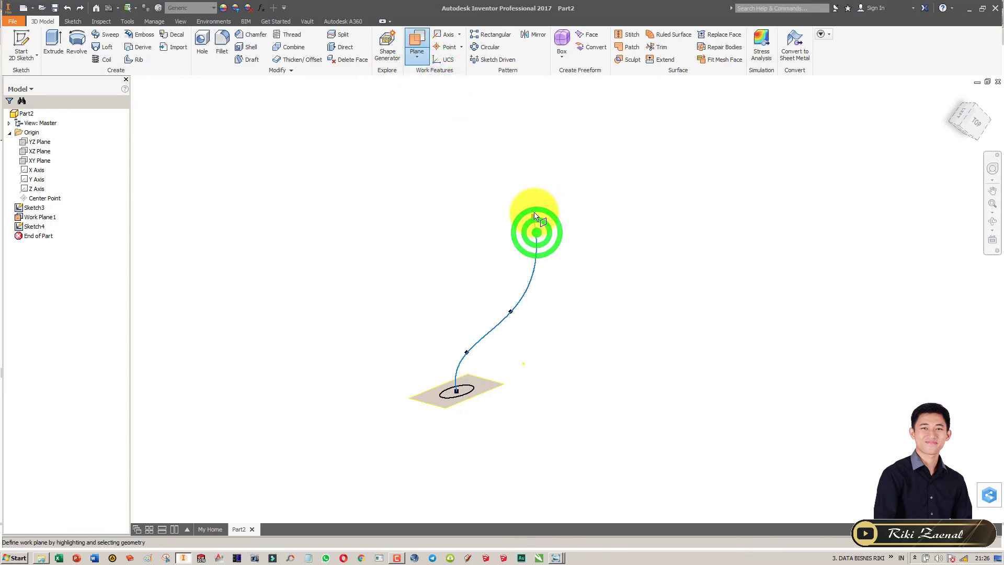
{"action": "left_click", "coordinate": [534, 216]}
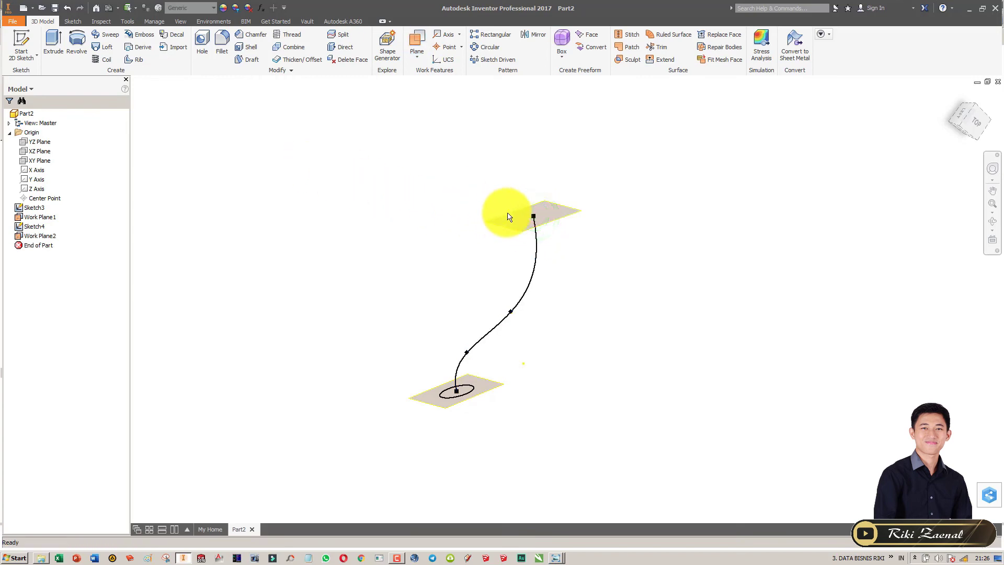
Sketch a six-sided polygon on the new work plane, centered on the spline's endpoint and reaching slightly beyond the plane's outline, and finish the sketch
{"action": "key", "text": "s"}
{"action": "left_click", "coordinate": [561, 216]}
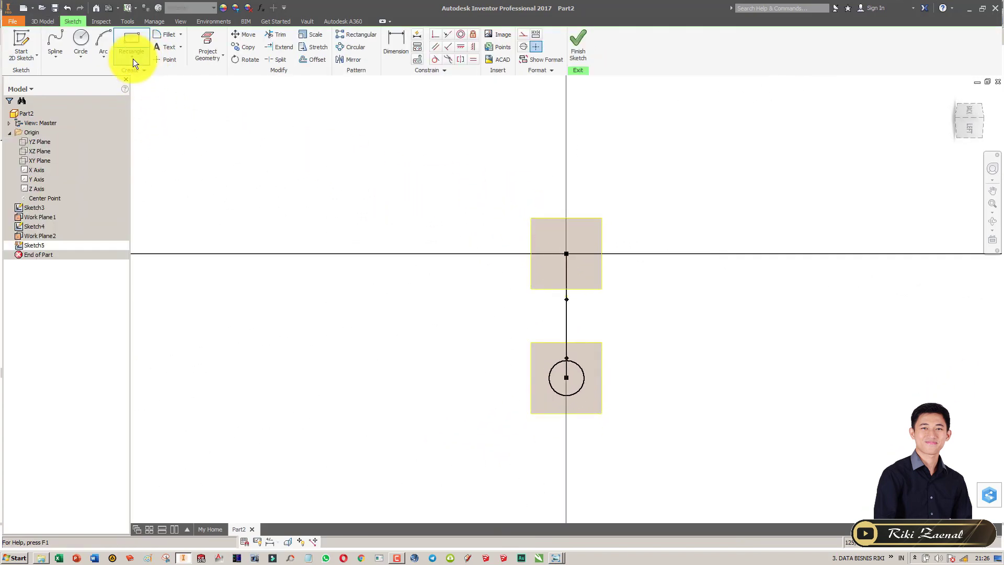
{"action": "left_click", "coordinate": [130, 59]}
{"action": "left_click", "coordinate": [157, 259]}
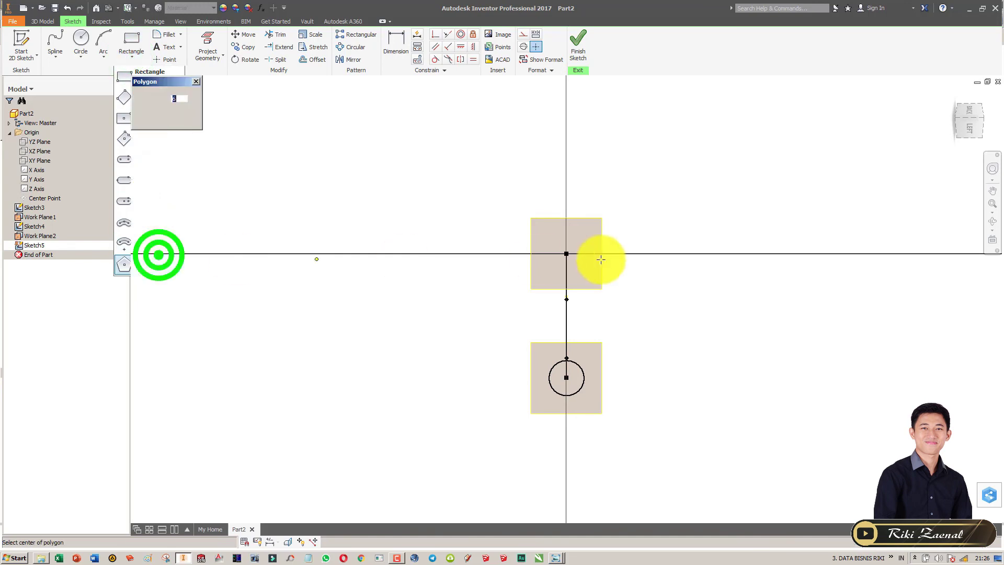
{"action": "left_click", "coordinate": [566, 252]}
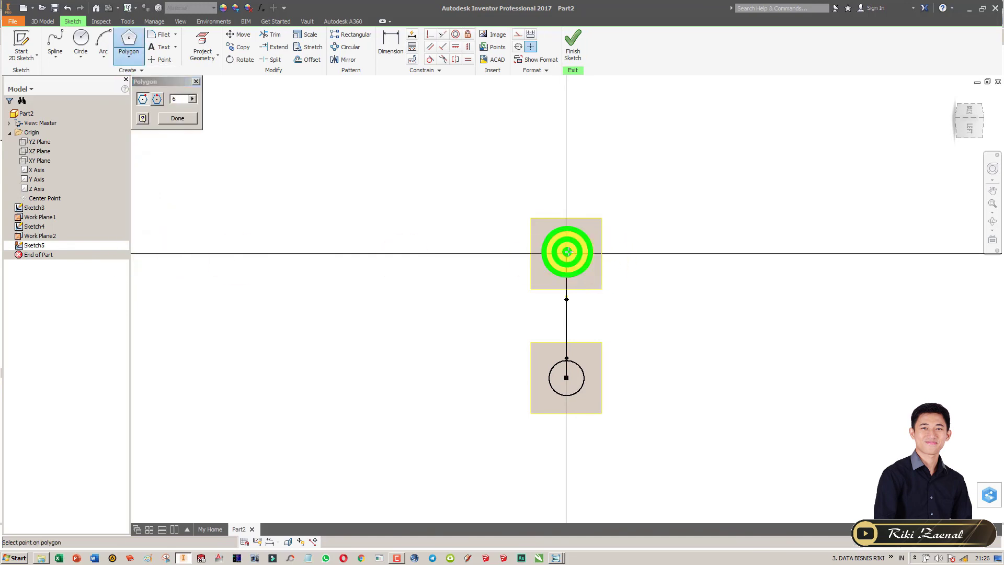
{"action": "left_click", "coordinate": [620, 257]}
{"action": "left_click", "coordinate": [584, 71]}
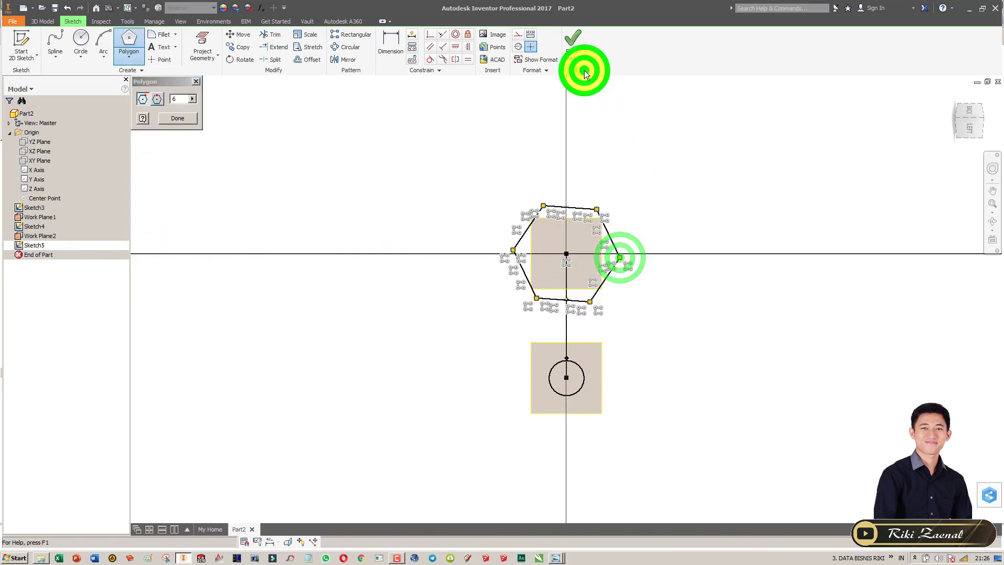
{"action": "left_click", "coordinate": [578, 42]}
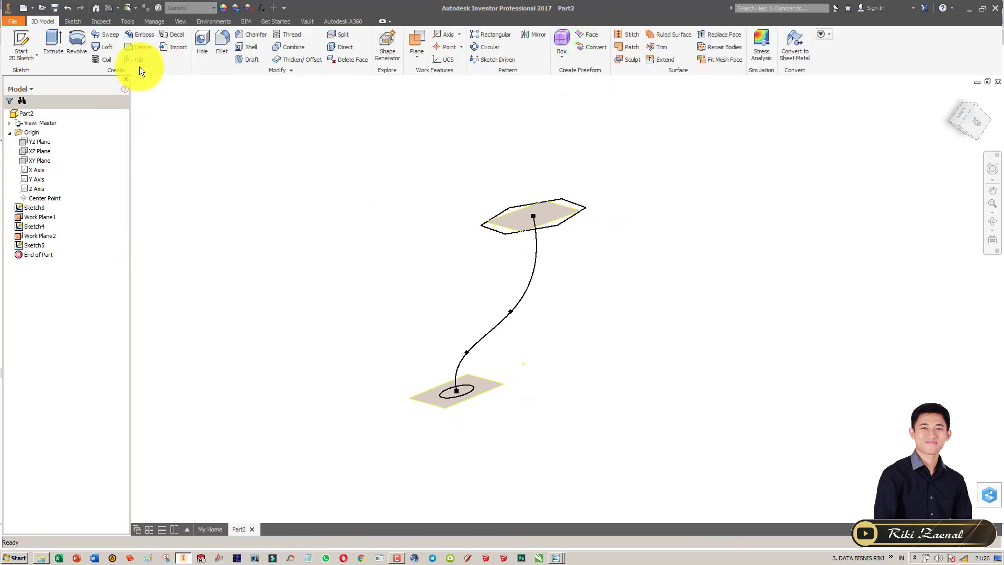
Try to sweep the circle along the spline with the Path & Guide Rail type, using the spline as guide rail and X & Y profile scaling
{"action": "left_click", "coordinate": [109, 32]}
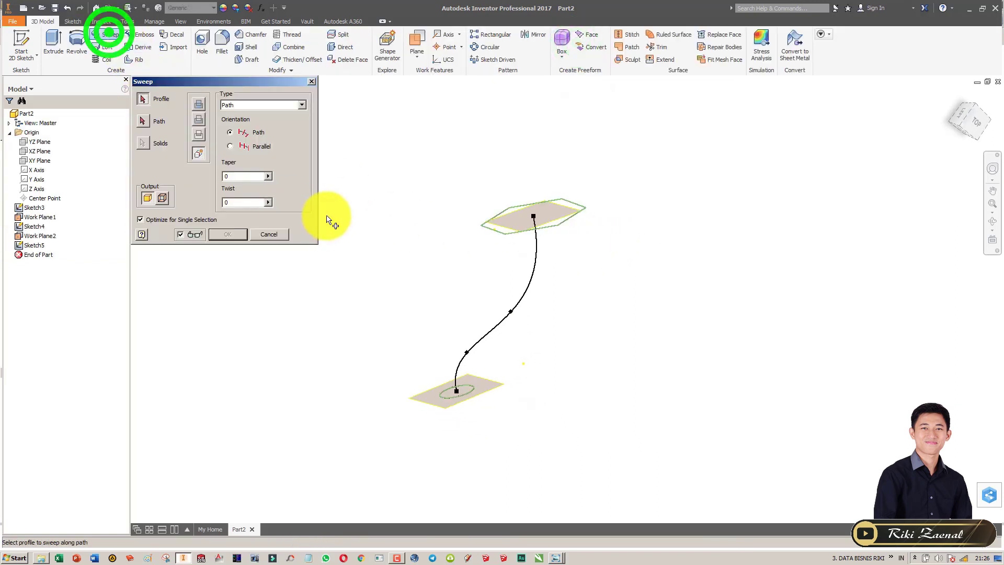
{"action": "left_click", "coordinate": [466, 389]}
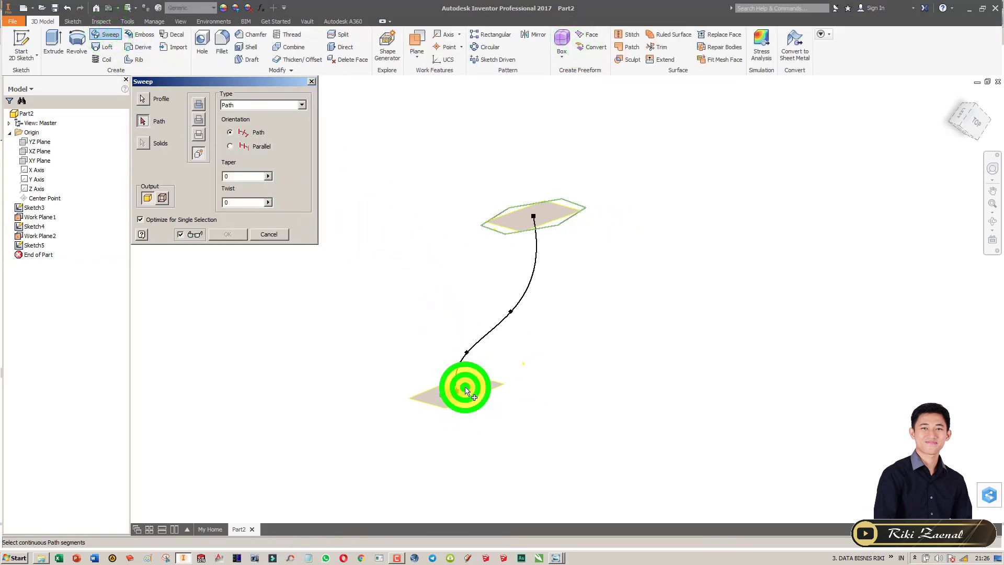
{"action": "left_click", "coordinate": [517, 303]}
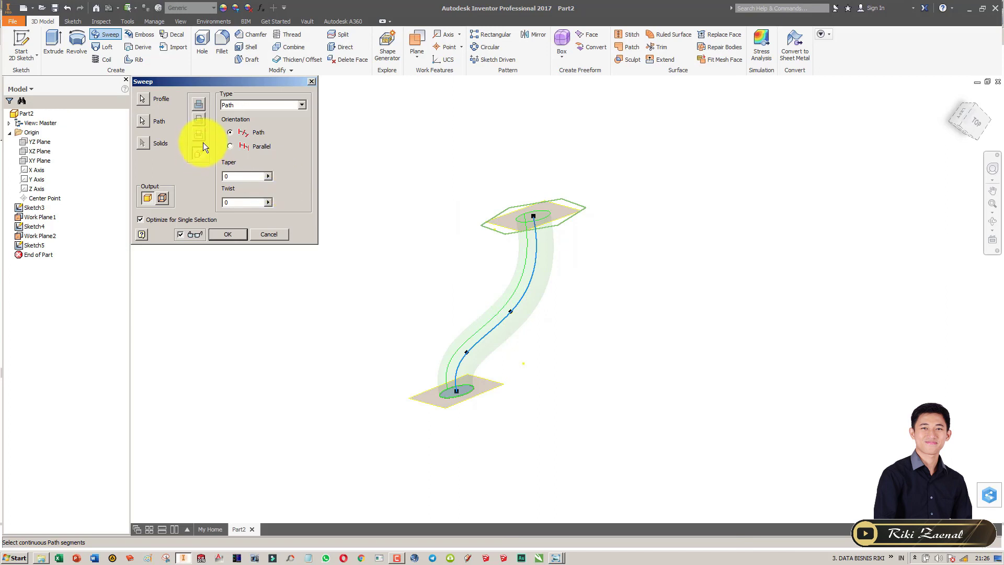
{"action": "left_click", "coordinate": [256, 103]}
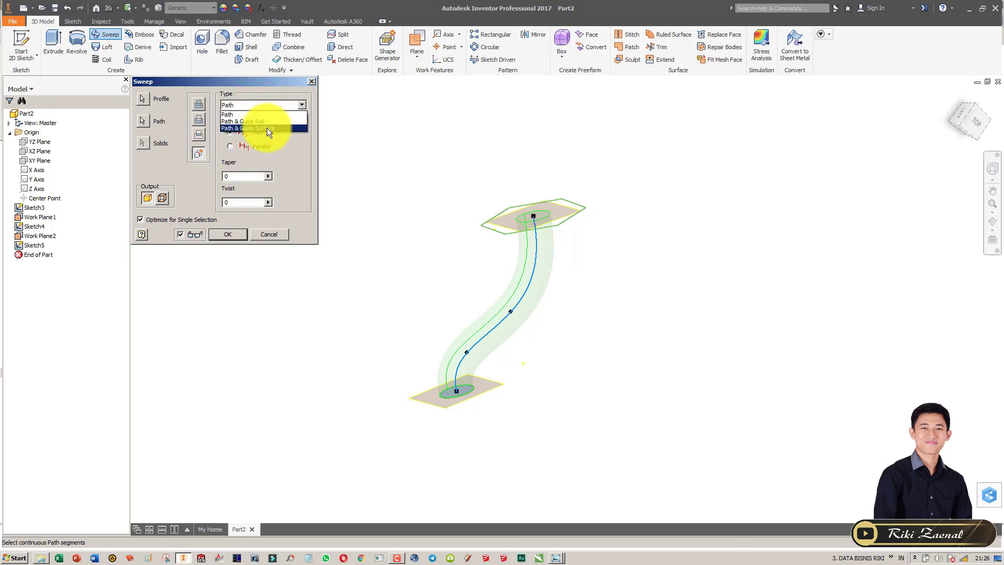
{"action": "left_click", "coordinate": [266, 120]}
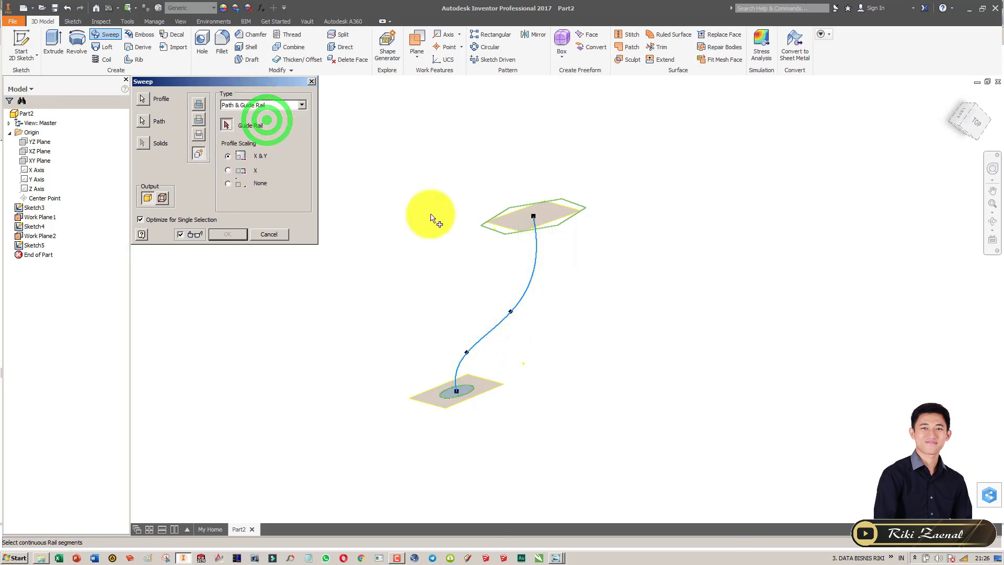
{"action": "left_click", "coordinate": [526, 288]}
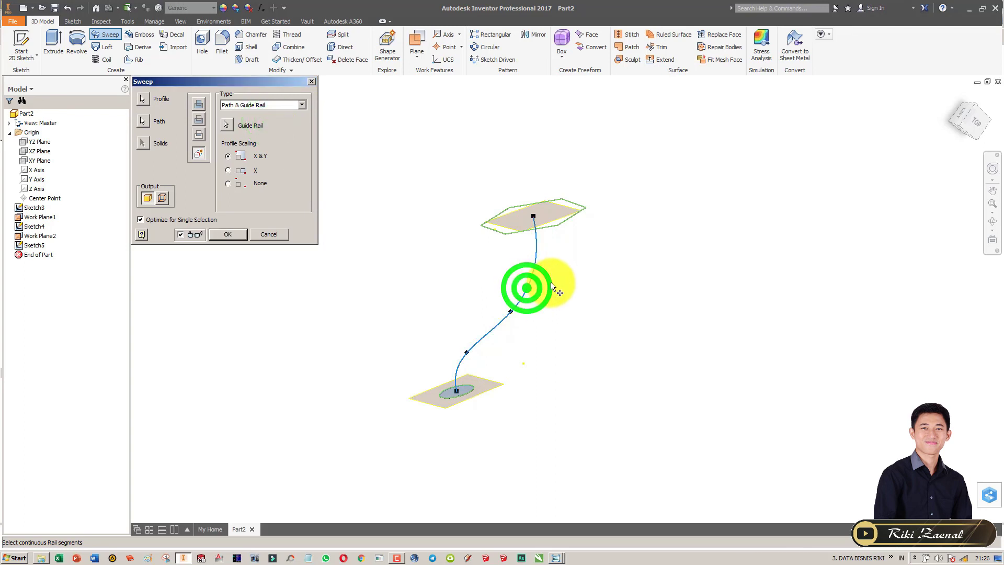
{"action": "left_click", "coordinate": [556, 224]}
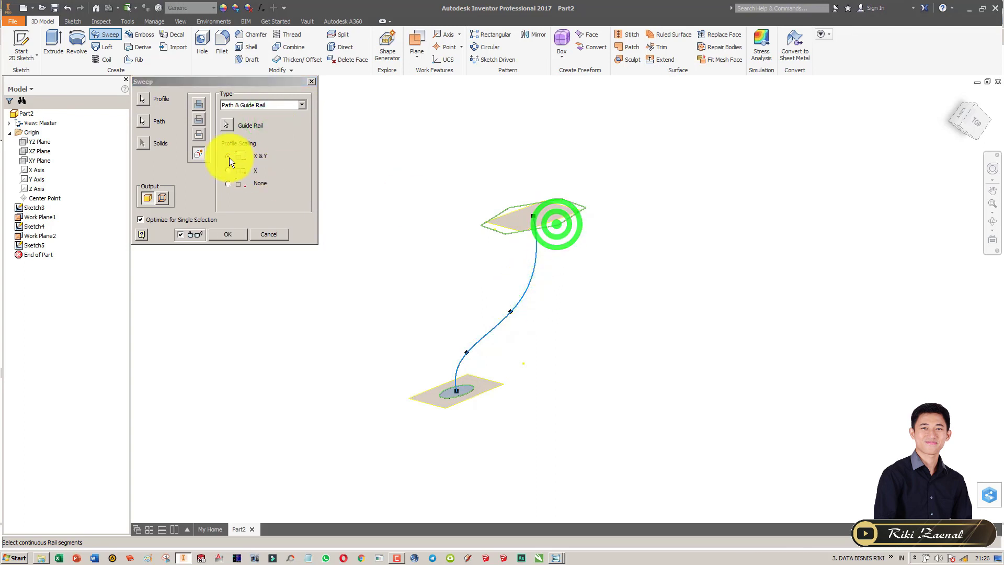
{"action": "left_click", "coordinate": [144, 121]}
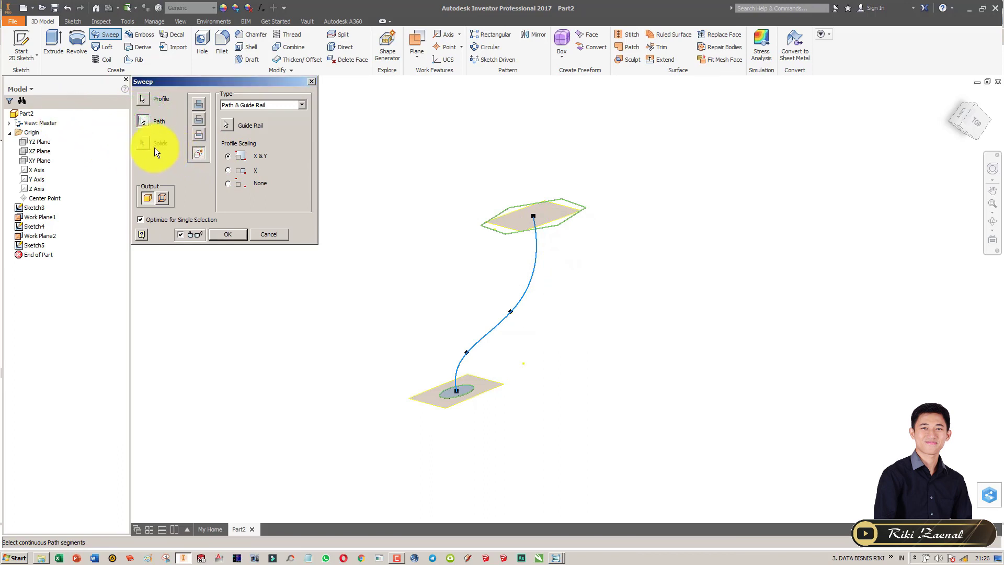
{"action": "left_click", "coordinate": [140, 143]}
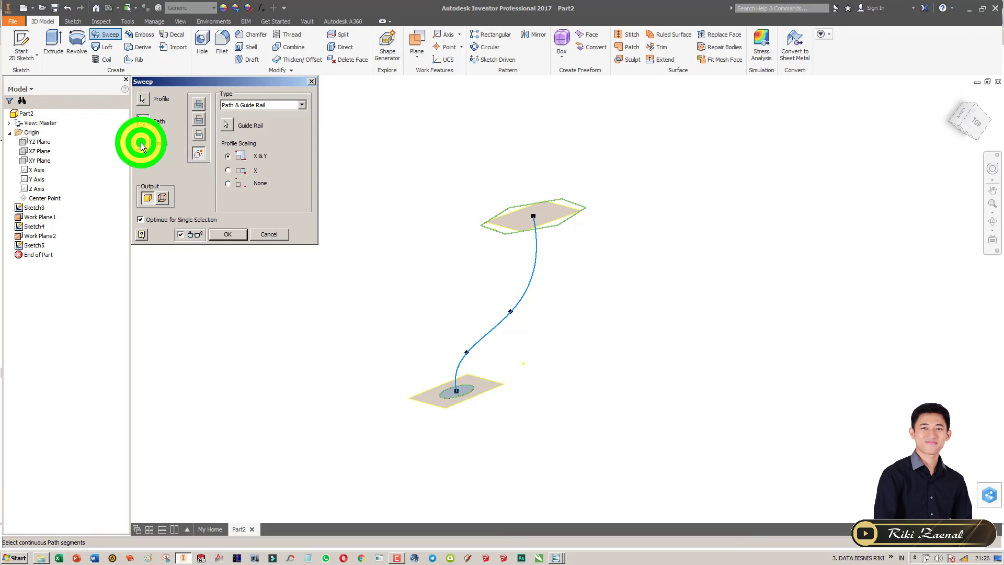
{"action": "left_click", "coordinate": [221, 127]}
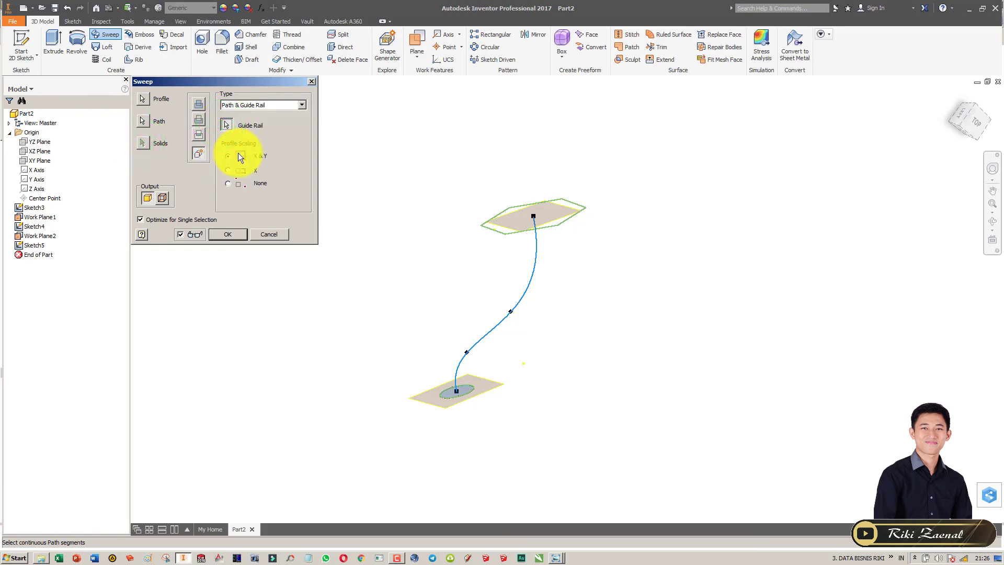
{"action": "left_click", "coordinate": [259, 230]}
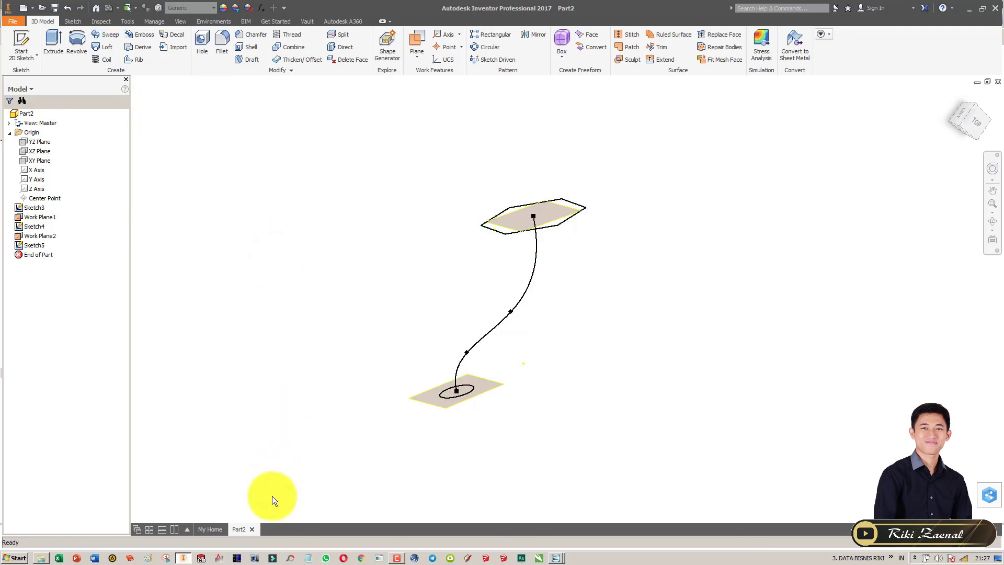
Close the current part and create a new part from the Metric template Standard (mm).ipt
{"action": "left_click", "coordinate": [254, 526]}
{"action": "left_click", "coordinate": [483, 297]}
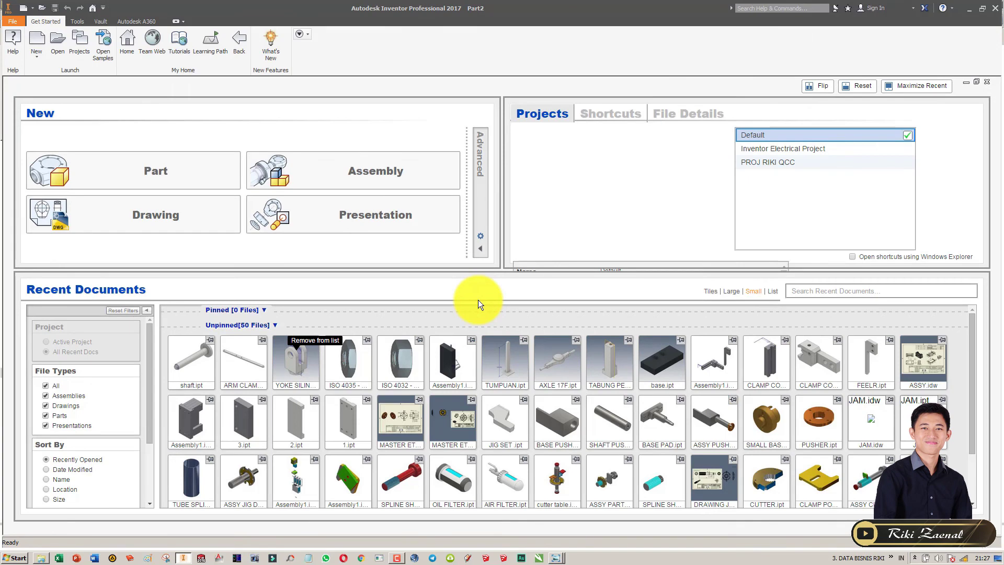
{"action": "key", "text": "ctrl+n"}
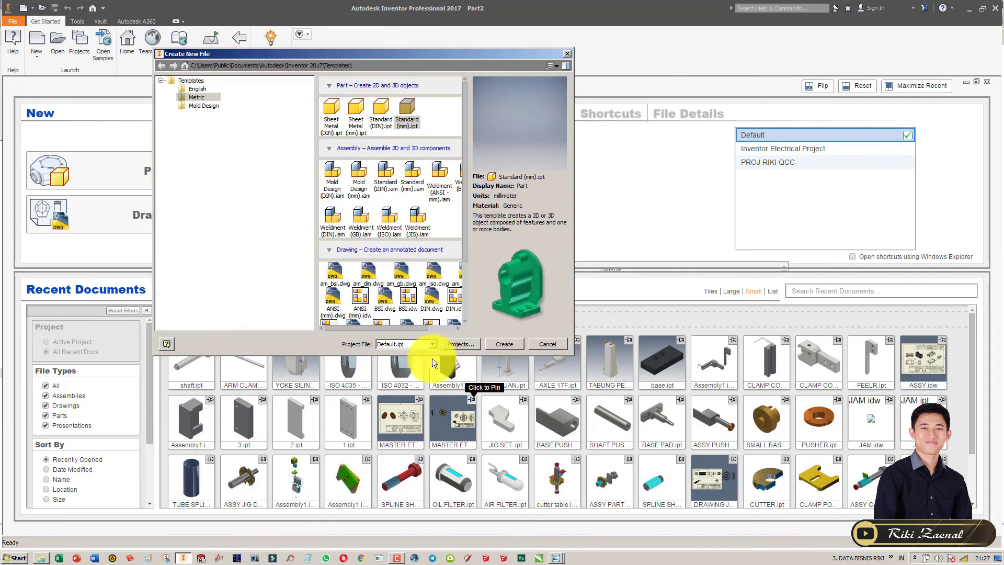
{"action": "left_click", "coordinate": [413, 124]}
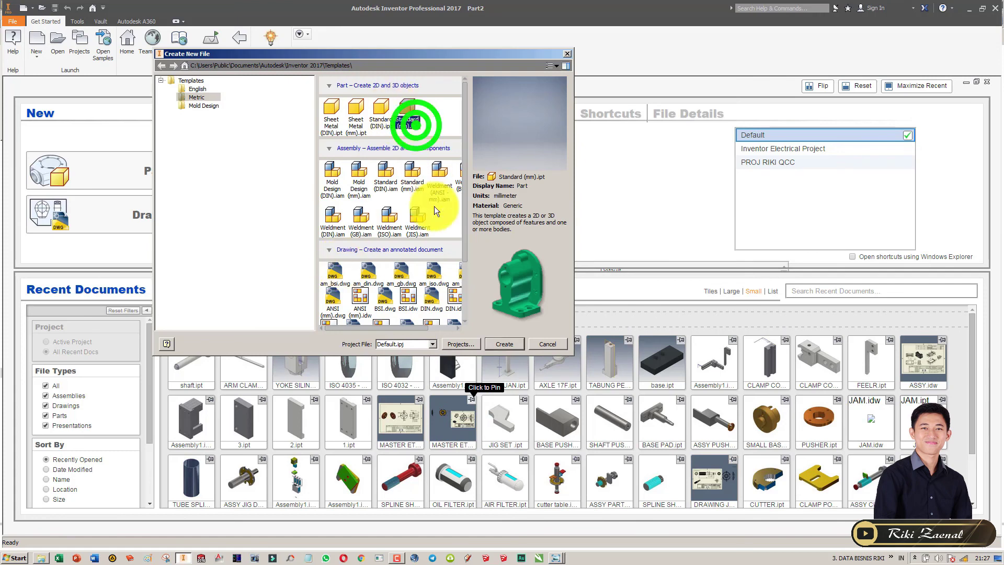
{"action": "left_click", "coordinate": [497, 343]}
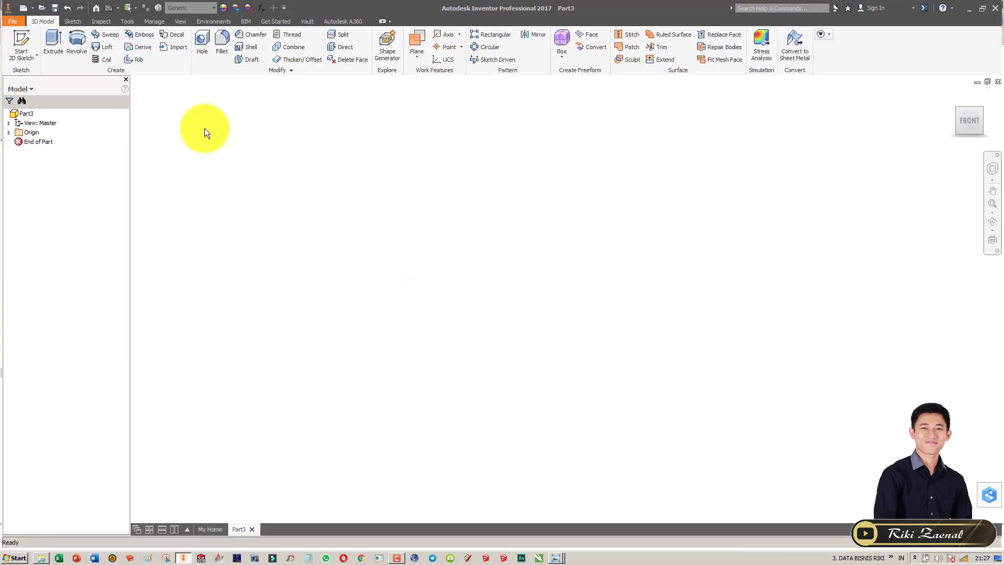